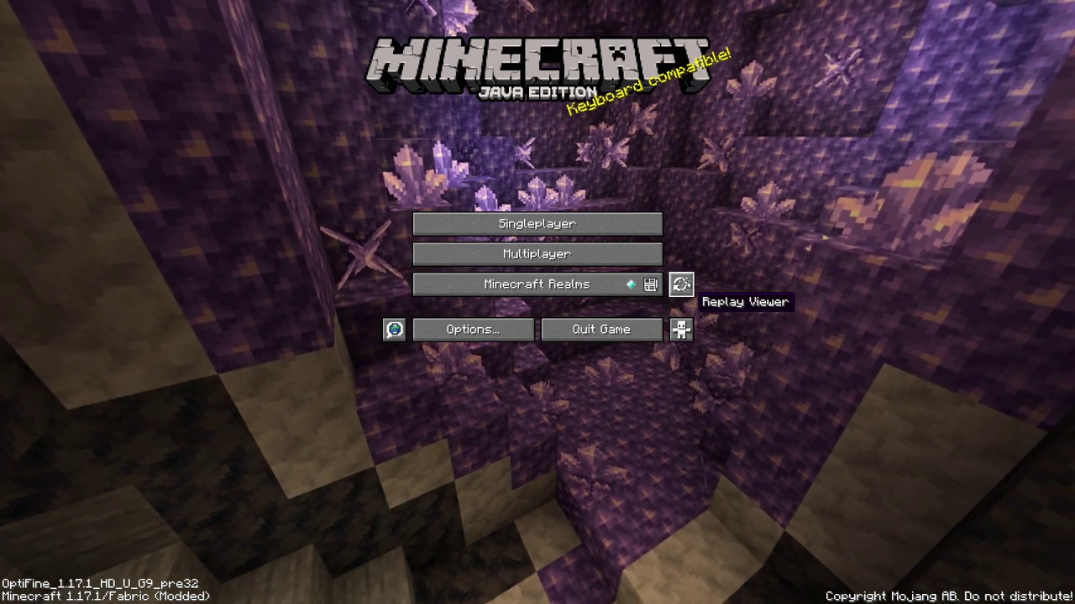
- Open the Replay Viewer from the title screen to see the saved 'First 1.17' replays
left_click(681, 285)
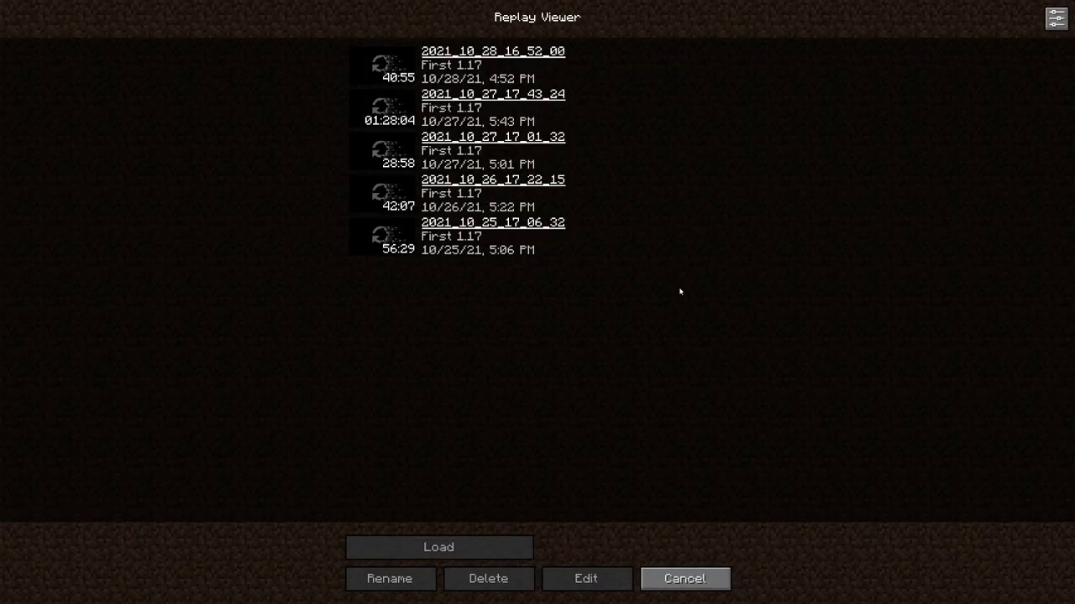
- Load the 2021_10_25_17_06_32 replay and add a camera position keyframe at 00:00
left_click(497, 232)
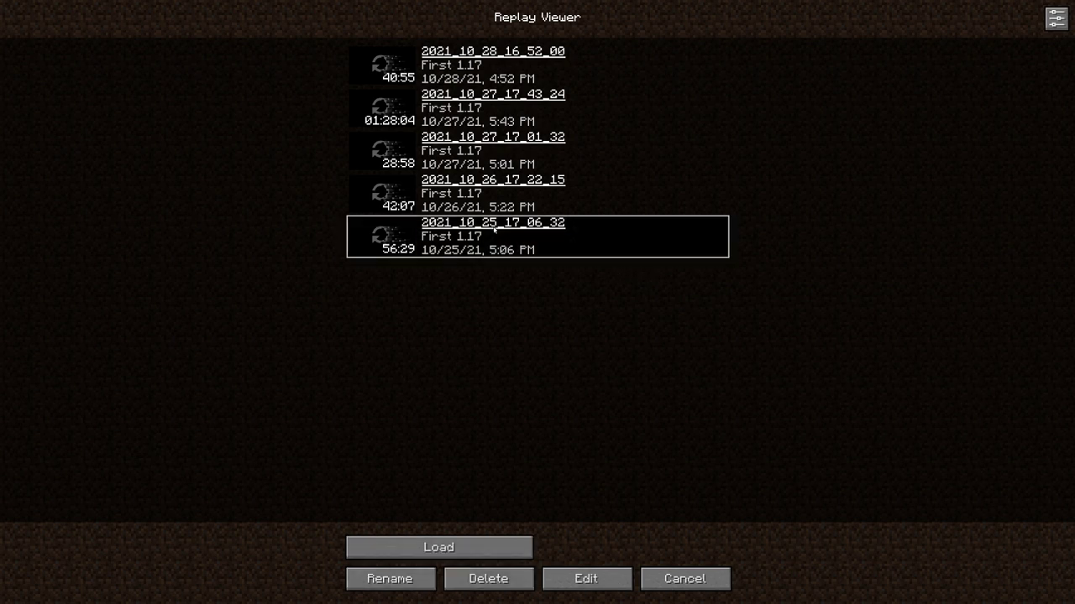
left_click(408, 547)
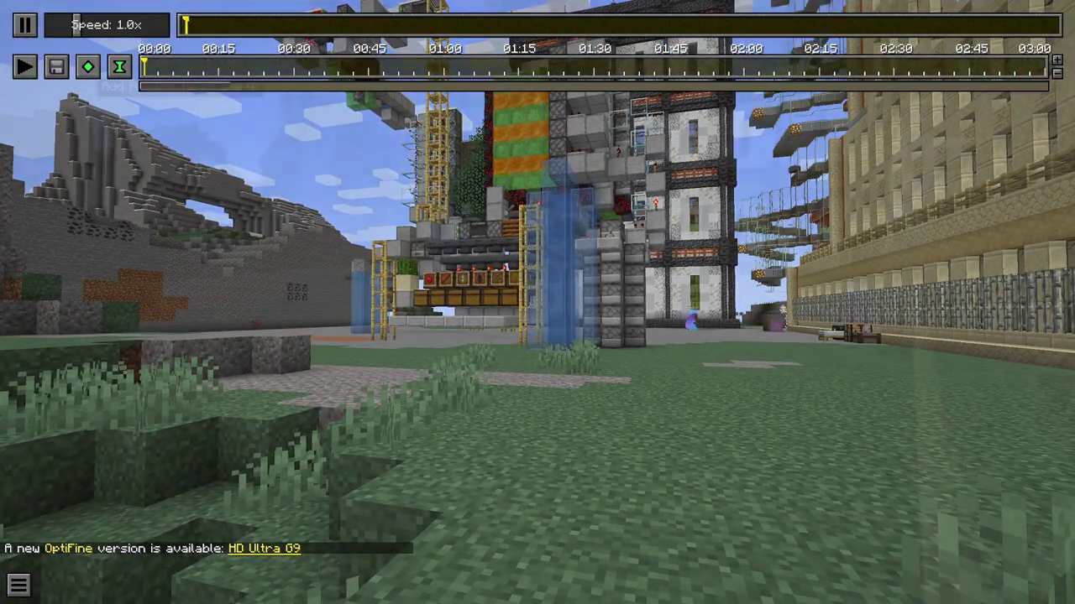
left_click(88, 67)
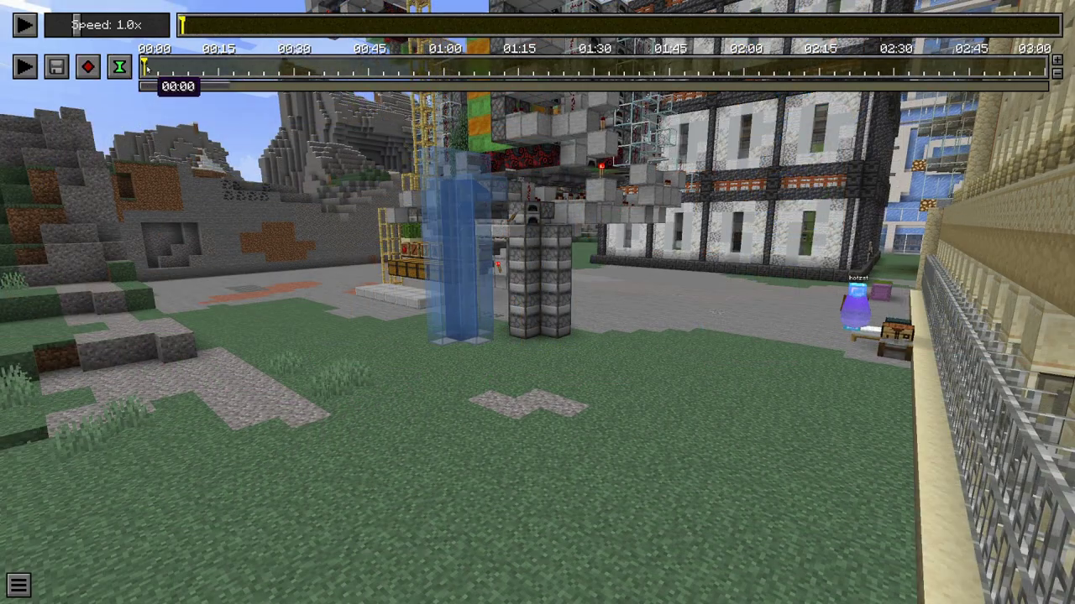
- Confirm the 00:00 position keyframe's settings and scroll the keyframe timeline to the right
double_click(145, 67)
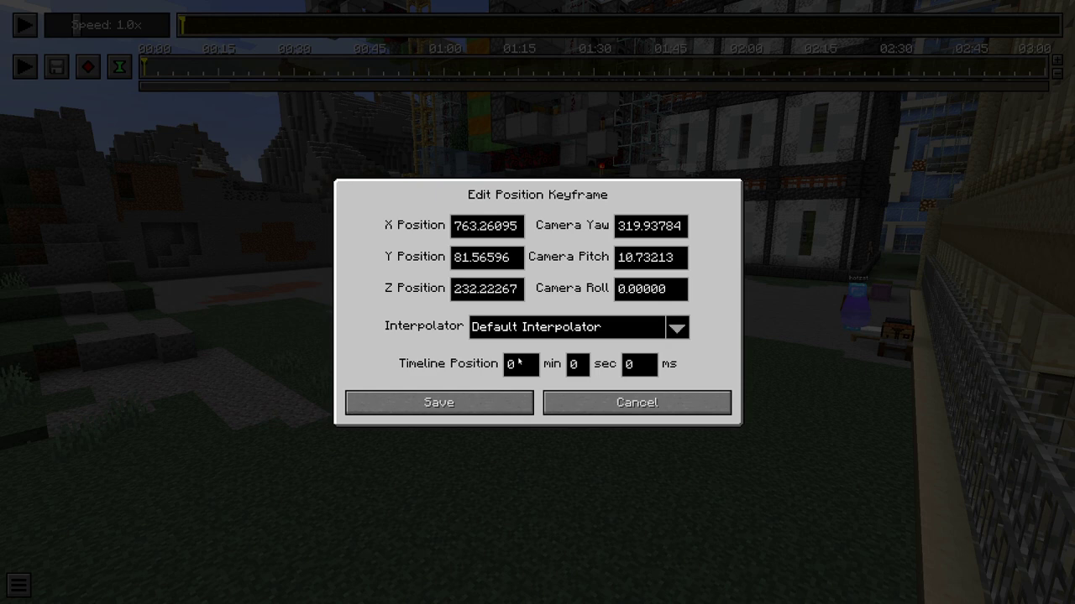
left_click(503, 404)
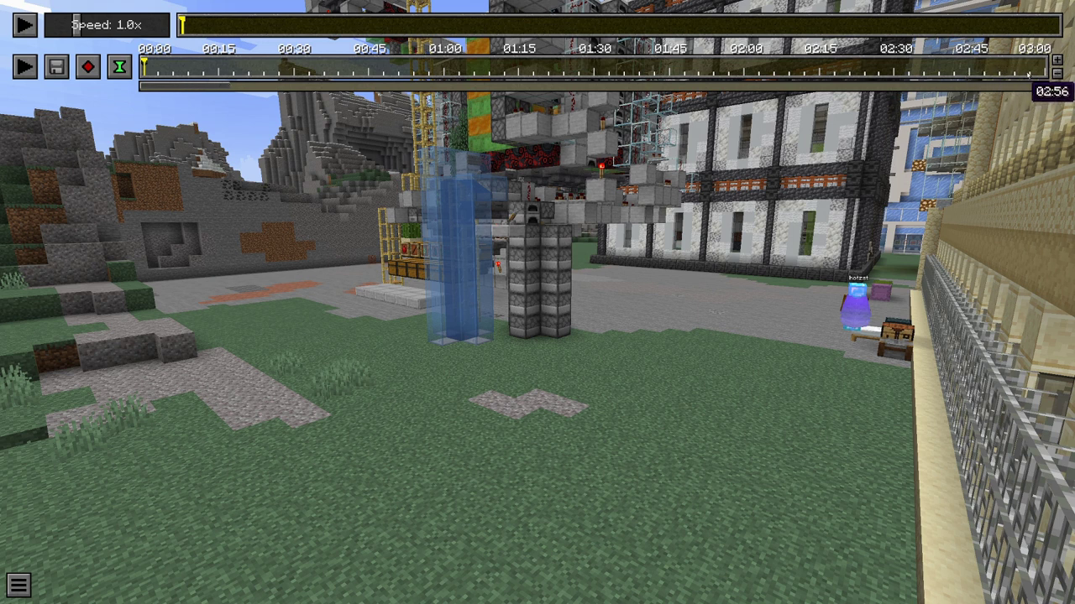
left_click_drag(200, 87, 325, 91)
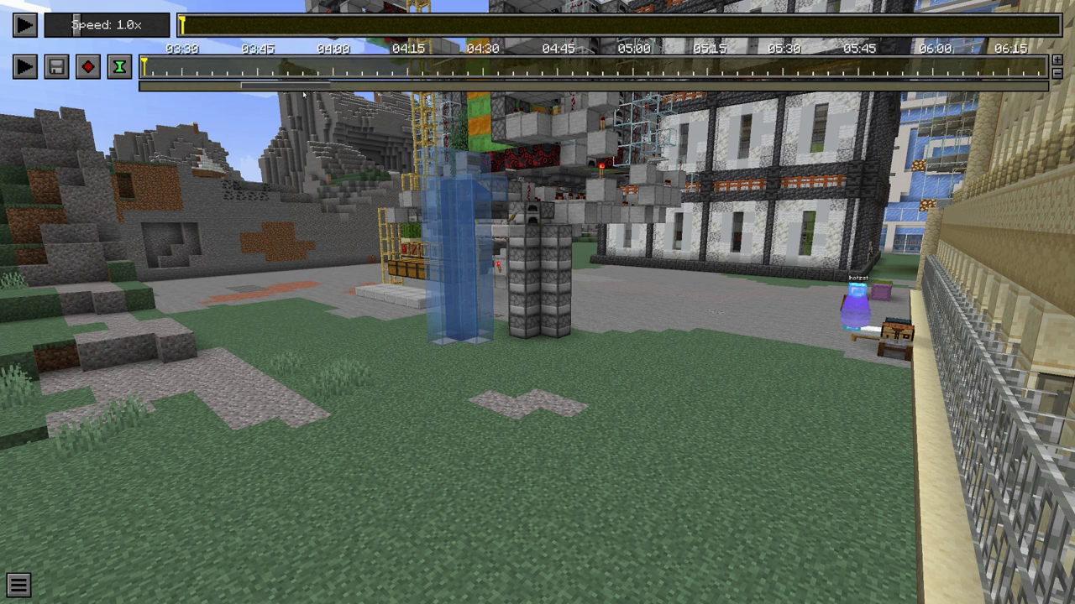
- Fly the camera high over the redstone build beside the tan tower and keyframe it at 03:28
left_click(187, 68)
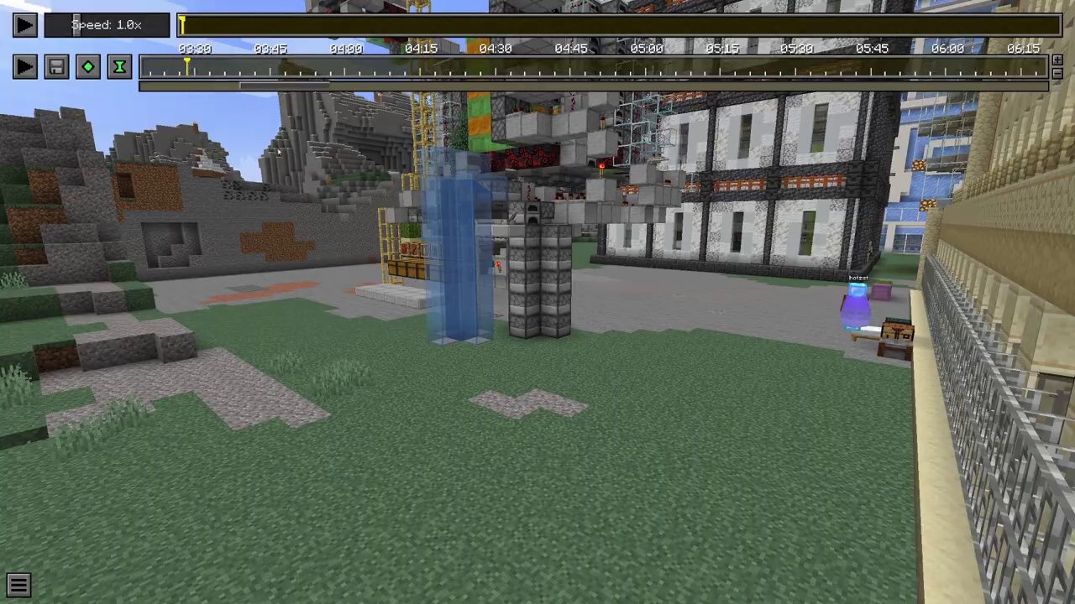
key("w")
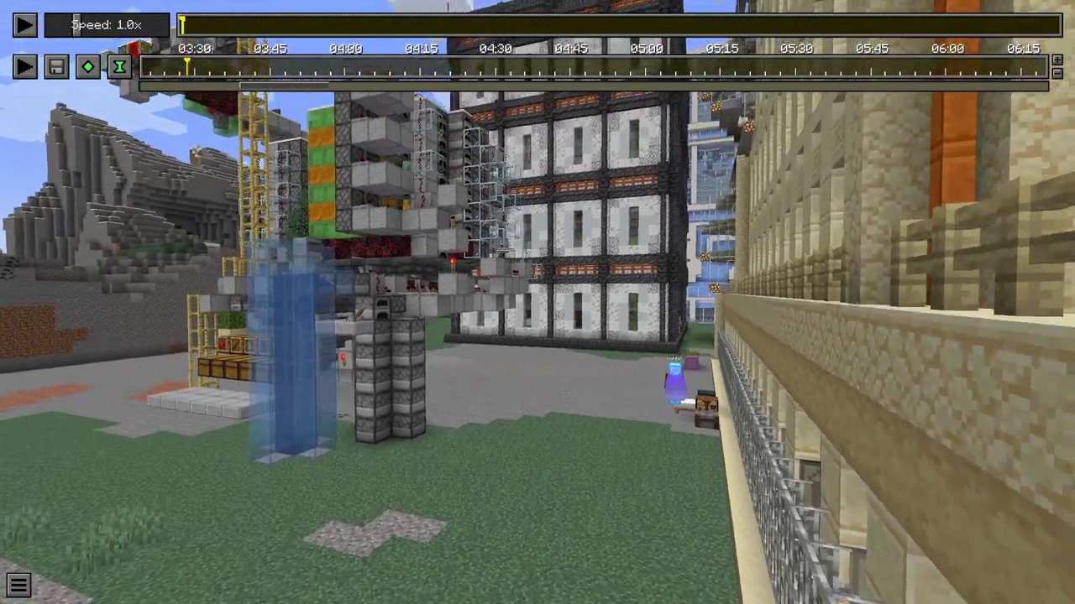
key("w")
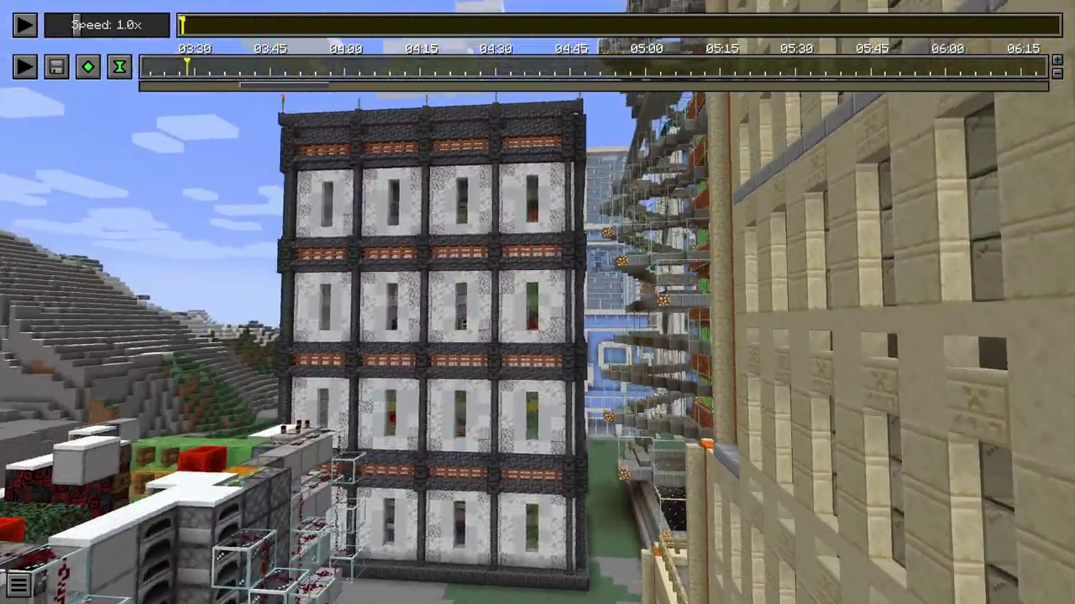
key("w")
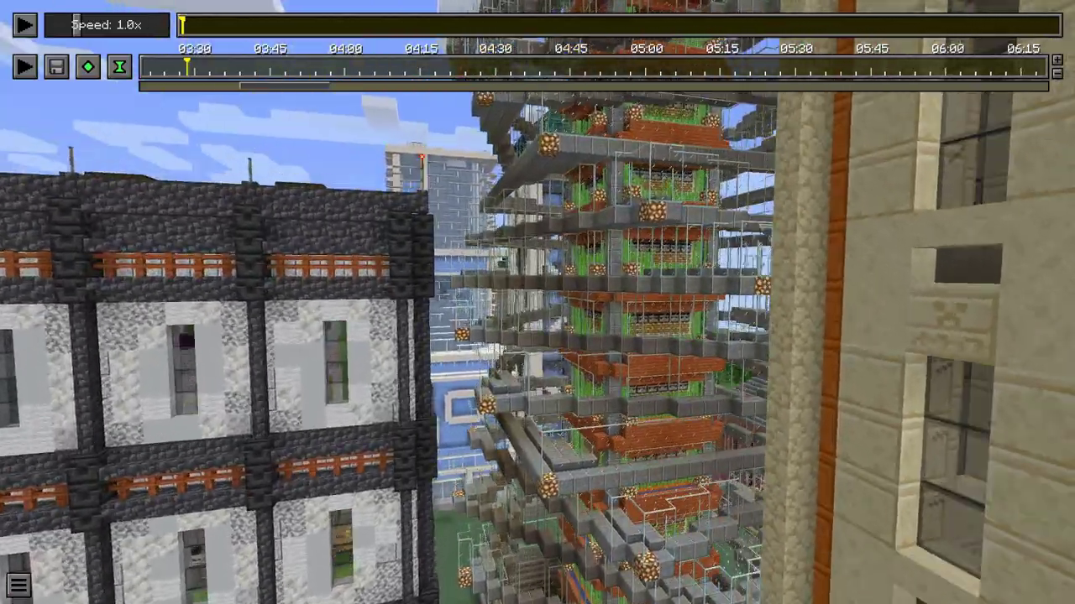
key("w")
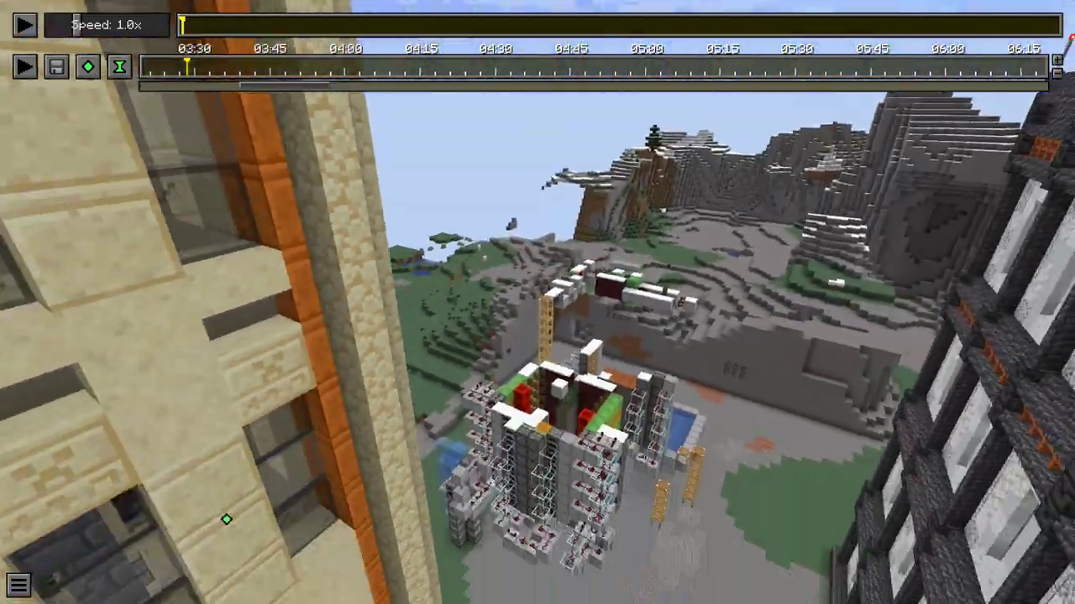
key("w")
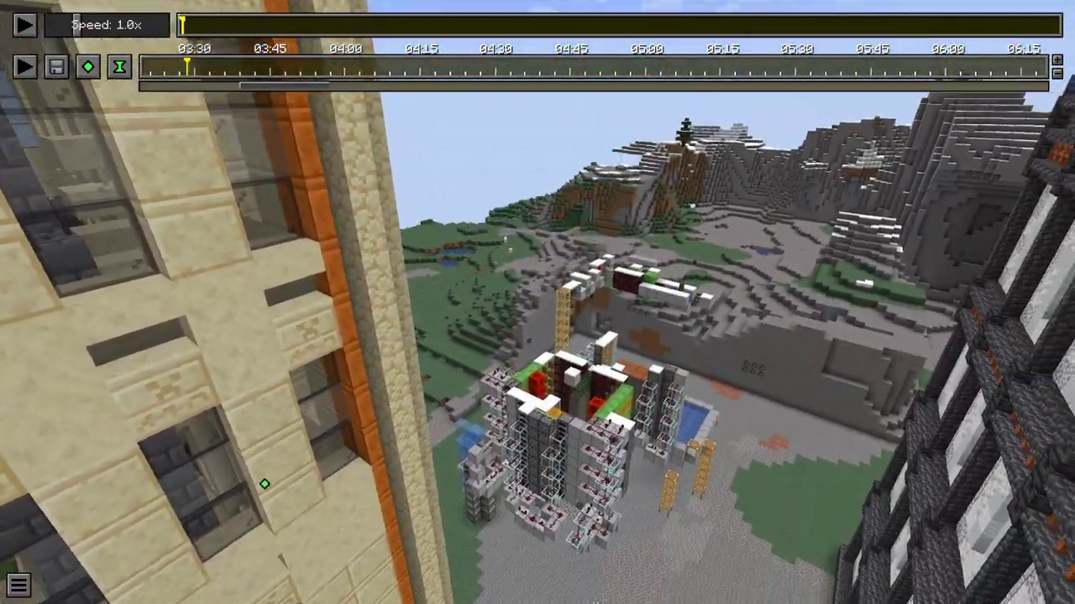
key("w")
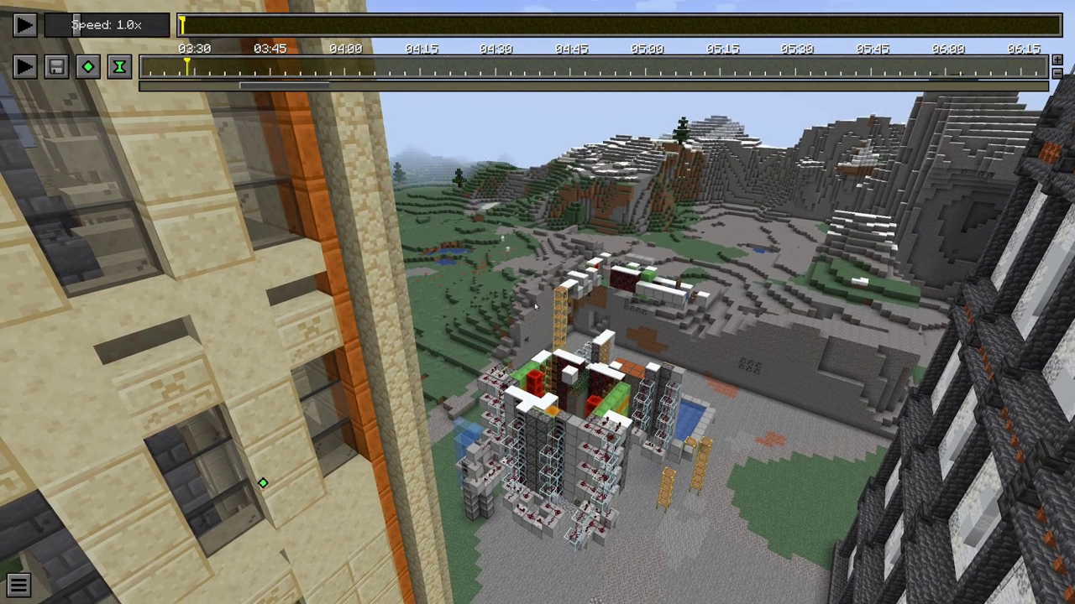
left_click(88, 67)
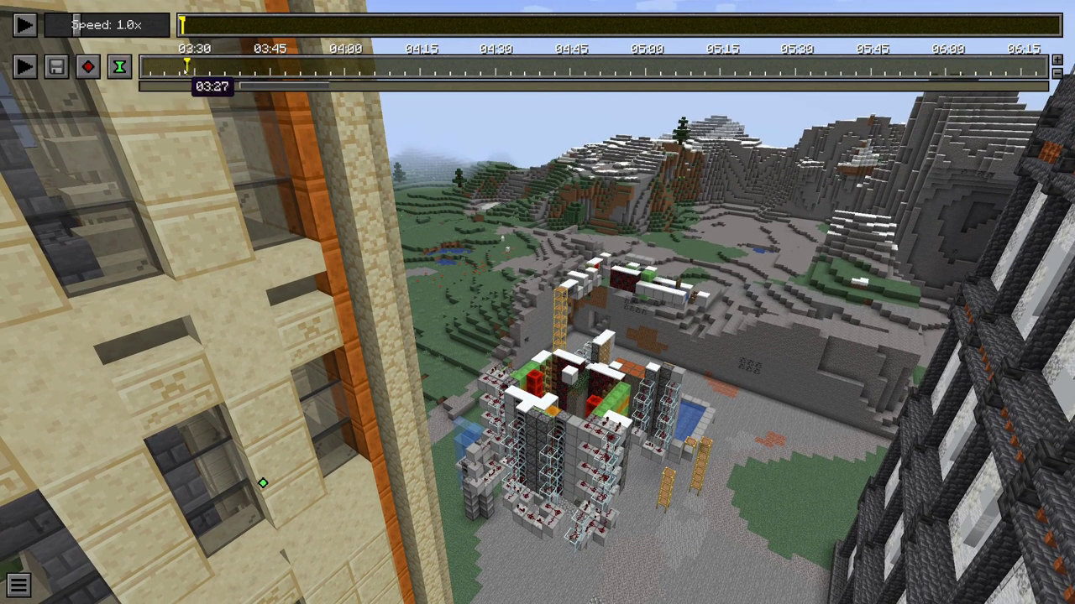
double_click(188, 67)
- Set the 03:28 keyframe's milliseconds to 0
left_click(643, 367)
key("BackSpace")
key("BackSpace")
key("BackSpace")
type("0")
key("Return")
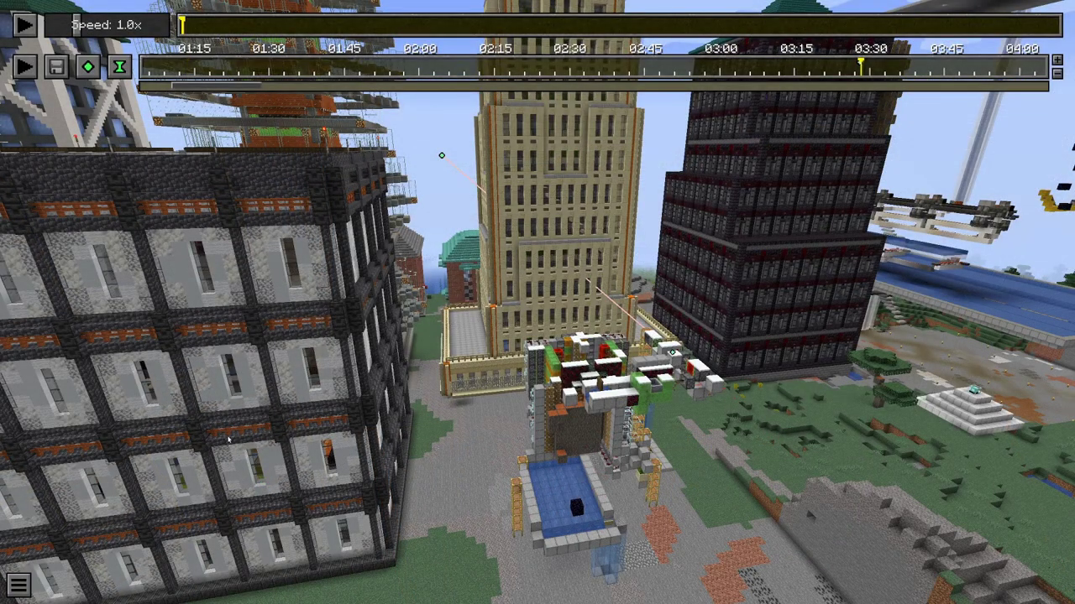
- Add a camera position keyframe at about 01:44
left_click(19, 586)
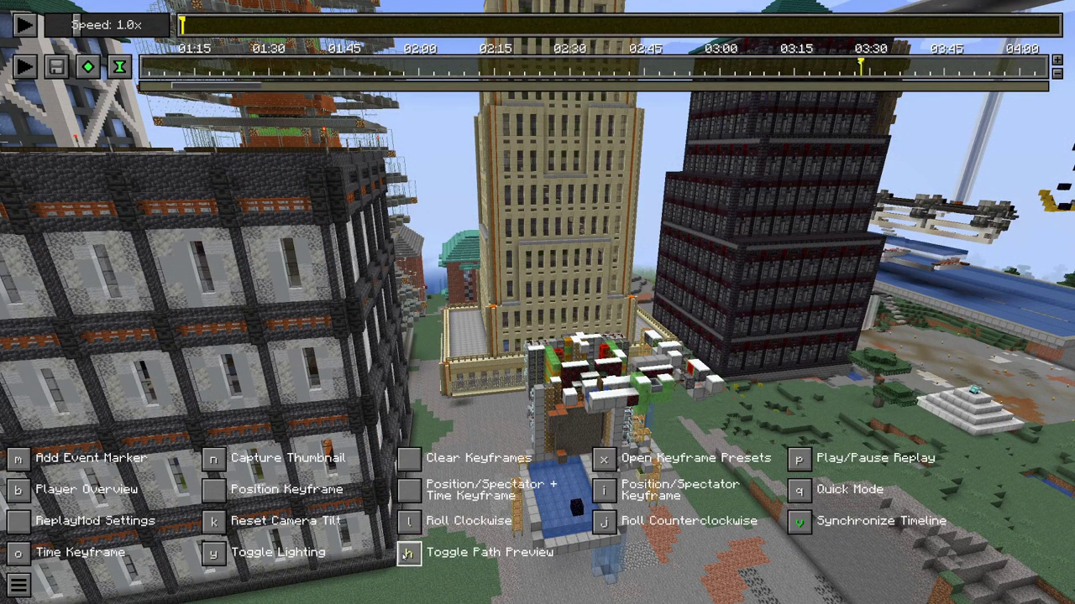
left_click(18, 585)
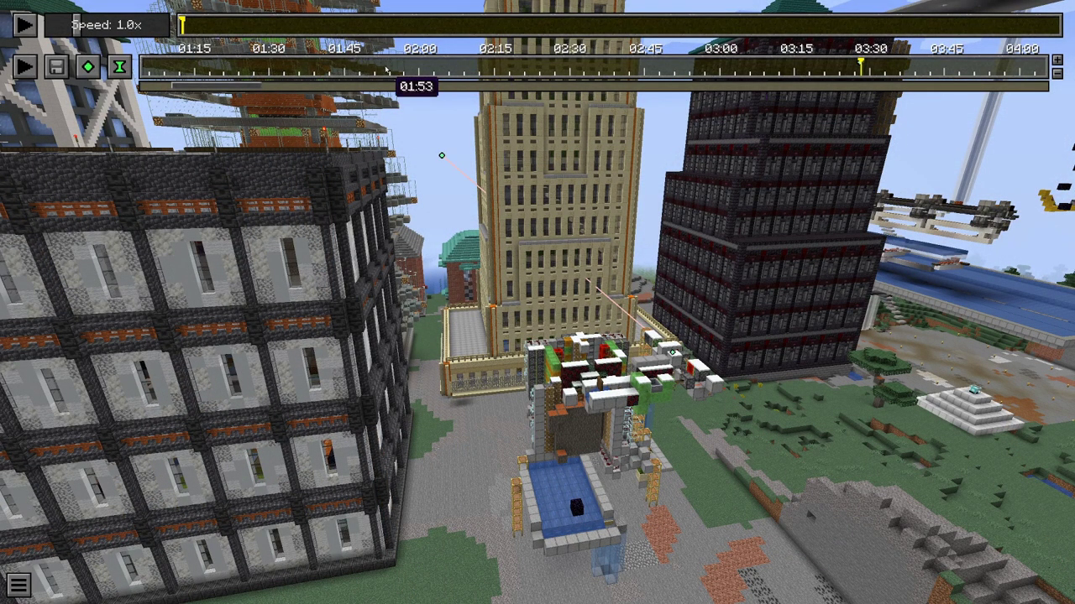
left_click(343, 70)
left_click(88, 67)
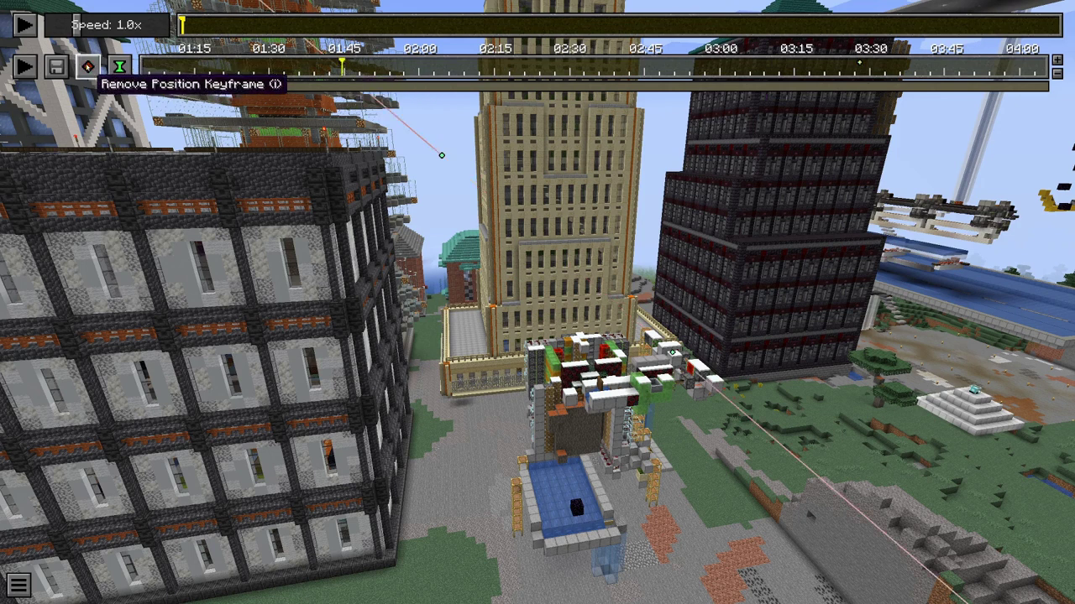
- At 02:36, fly the camera close above the redstone contraption
left_click(601, 67)
key("d")
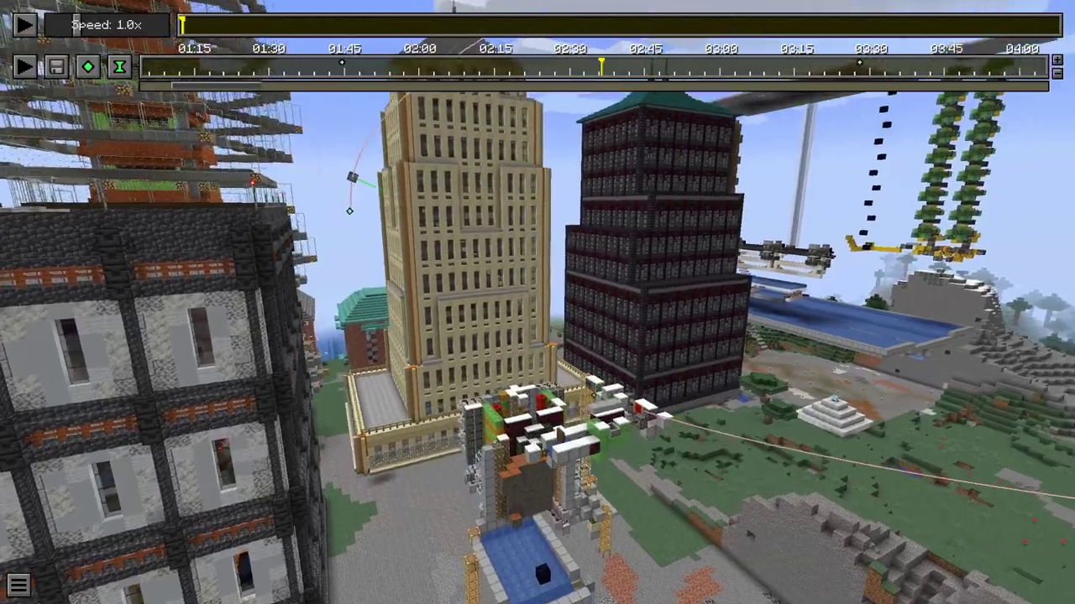
key("a")
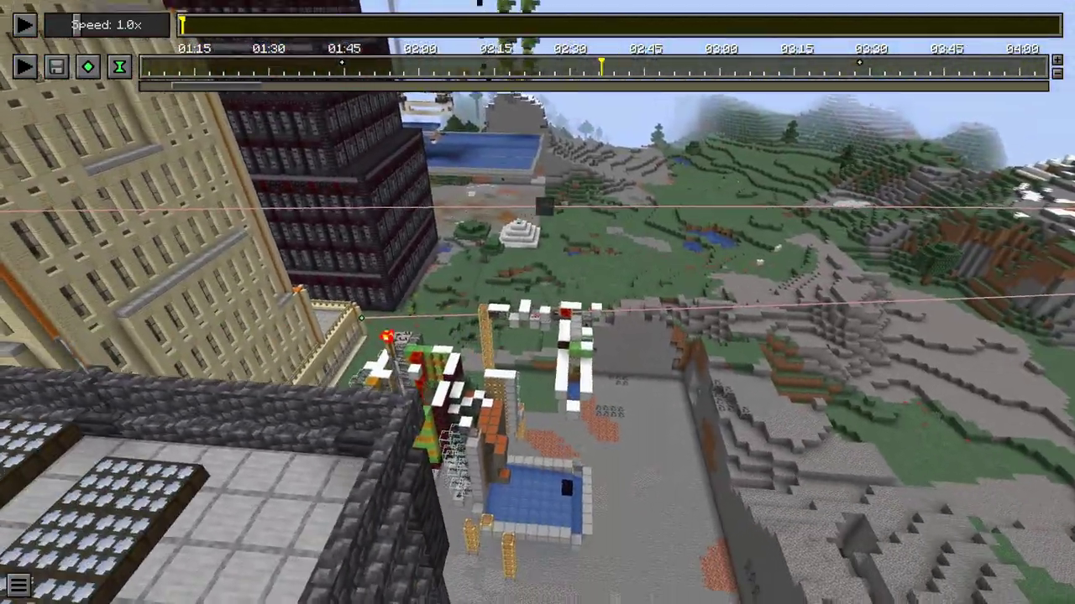
key("w")
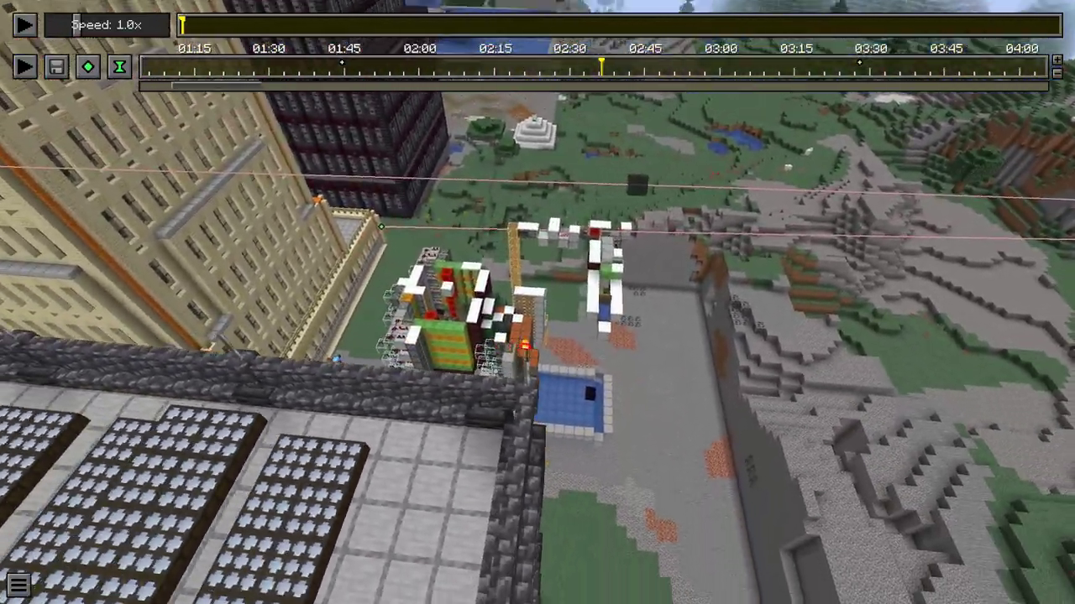
key("s")
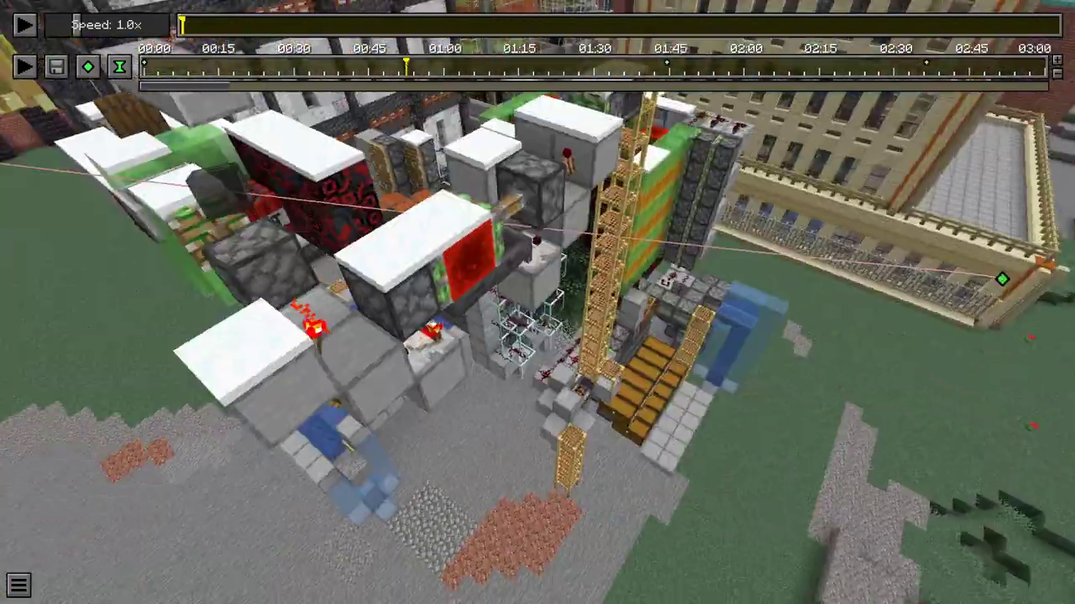
- Pull the camera back and centre it so the whole redstone build is framed from above
key("s")
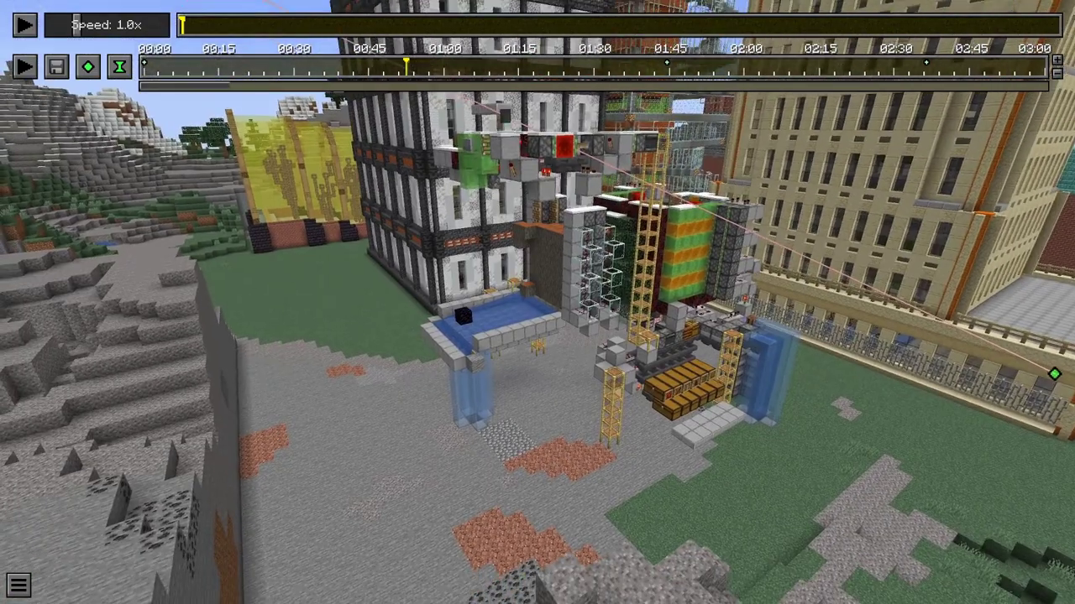
key("s")
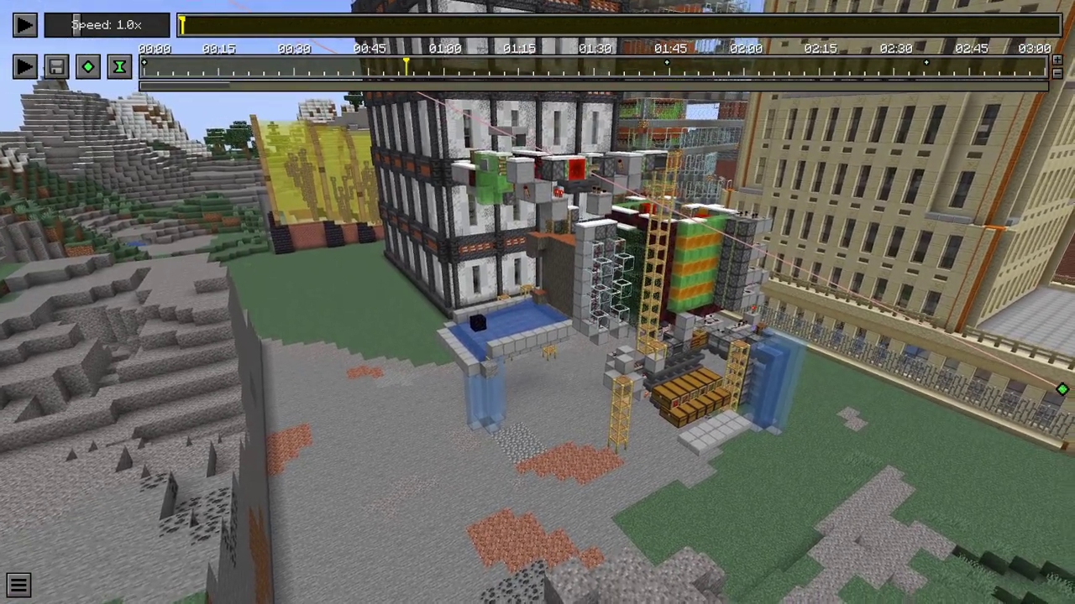
key("s")
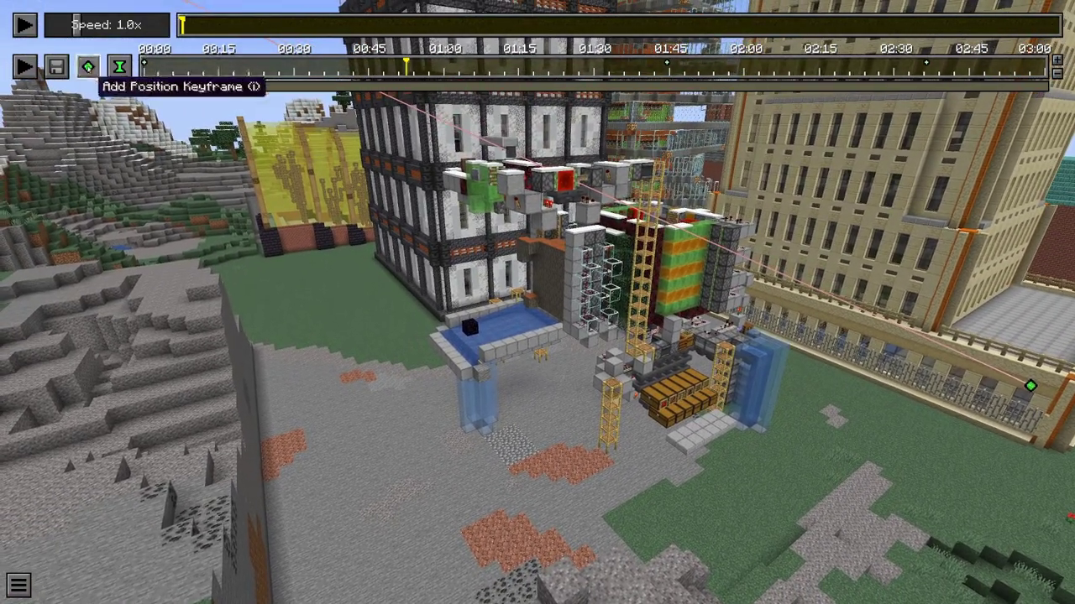
key("d")
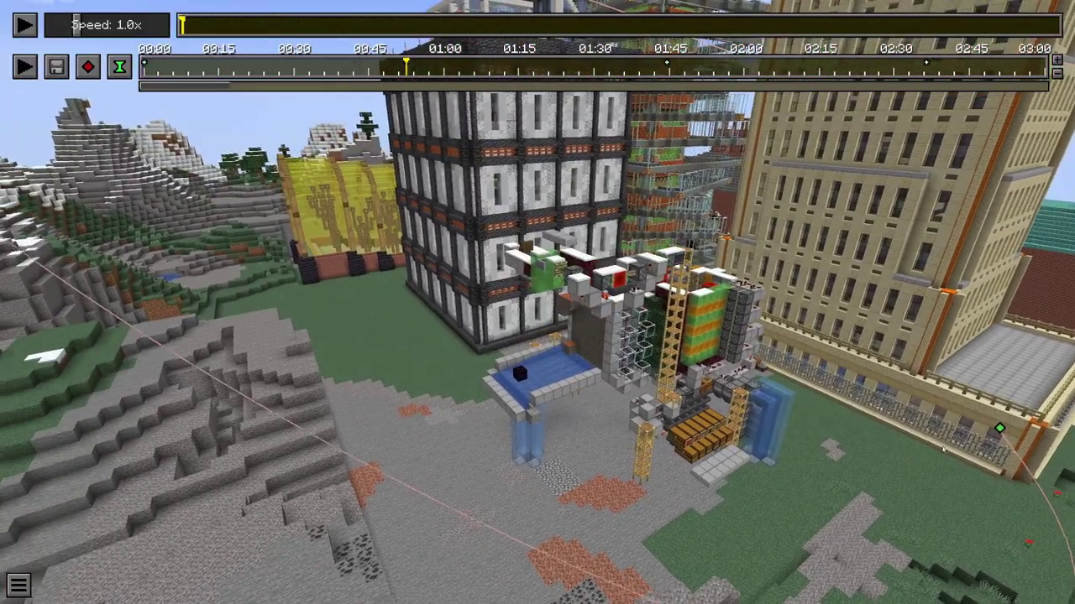
key("a")
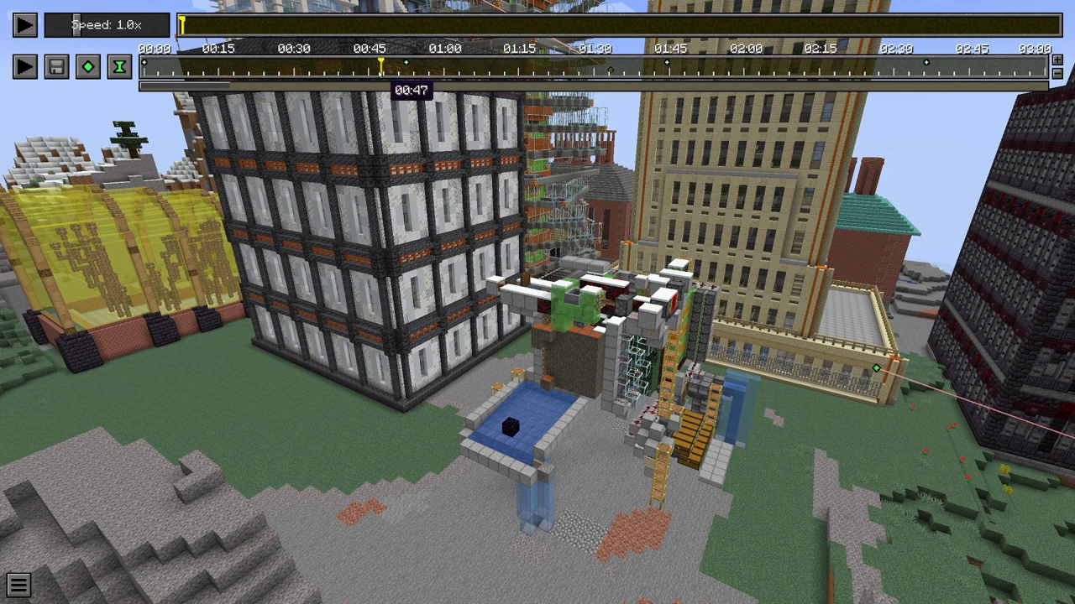
- Add a camera position keyframe at 00:46 with its milliseconds set to 0
left_click_drag(382, 71, 376, 70)
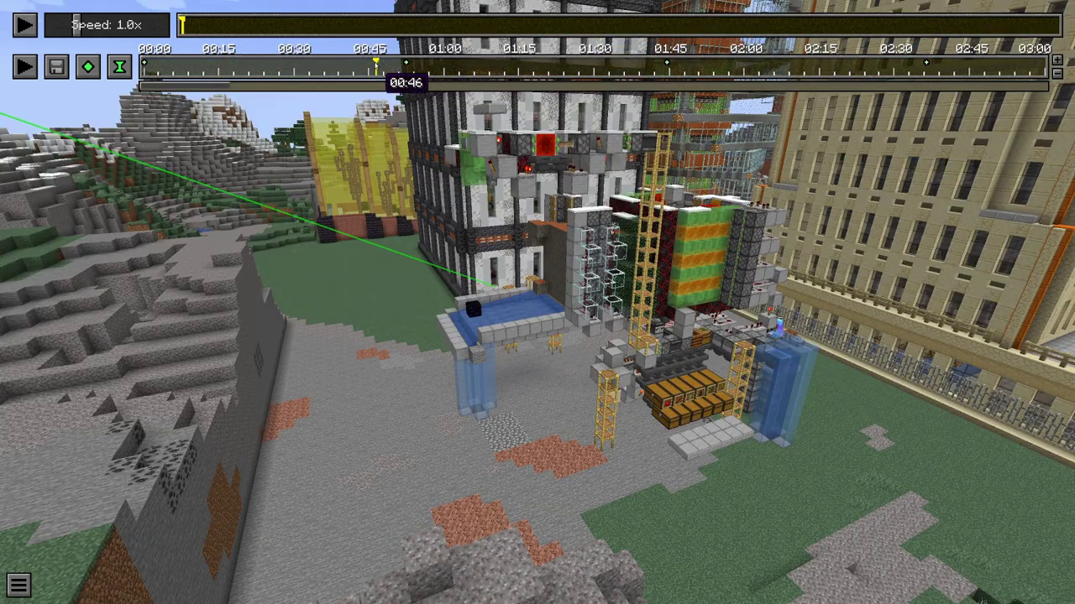
left_click(87, 66)
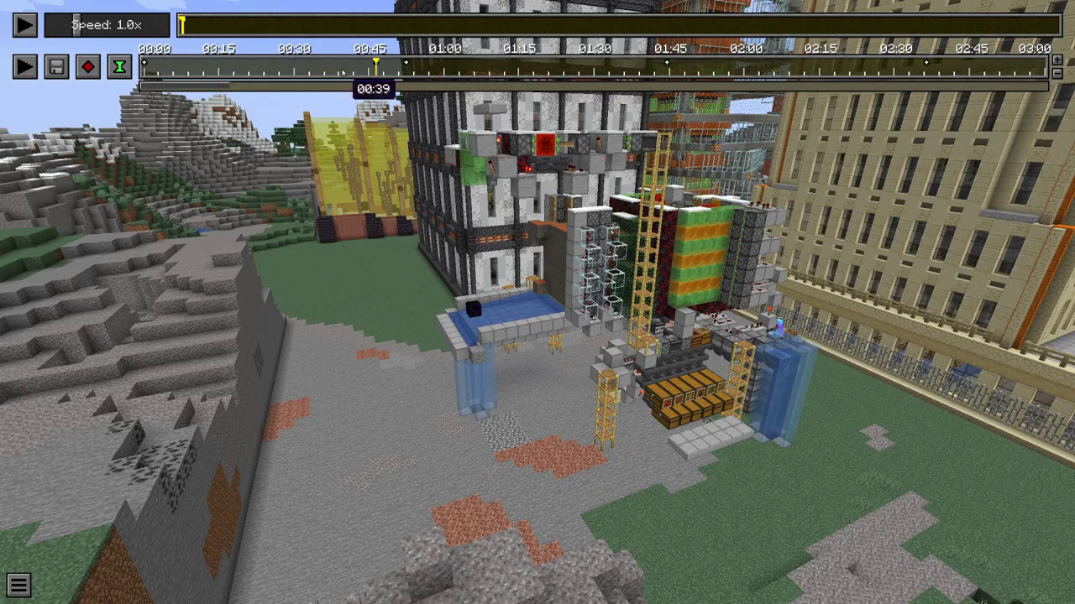
double_click(376, 67)
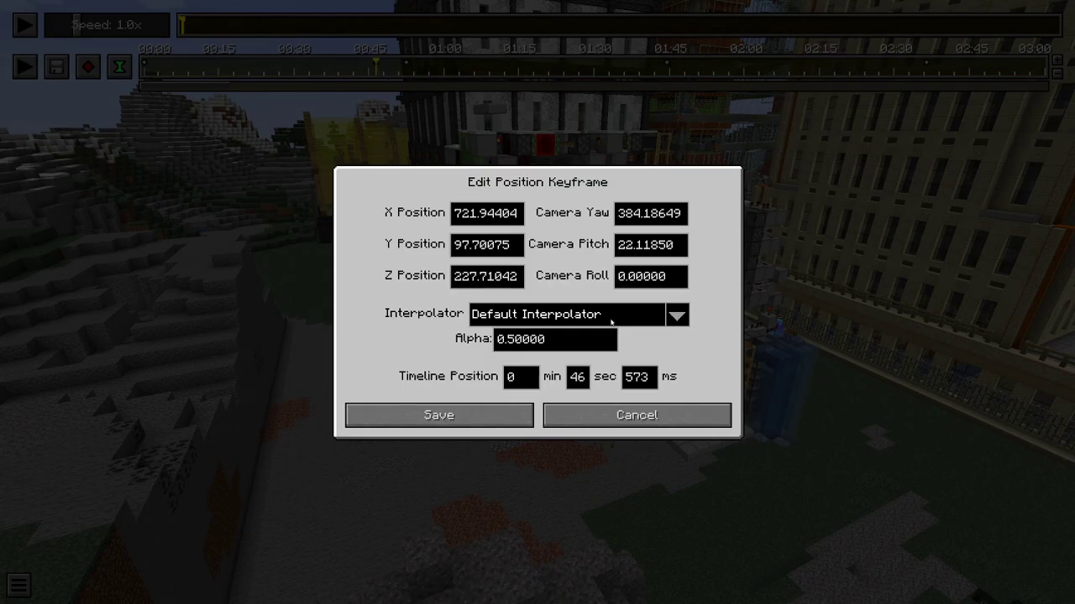
left_click(652, 382)
key("BackSpace")
key("BackSpace")
key("BackSpace")
type("0")
left_click(463, 414)
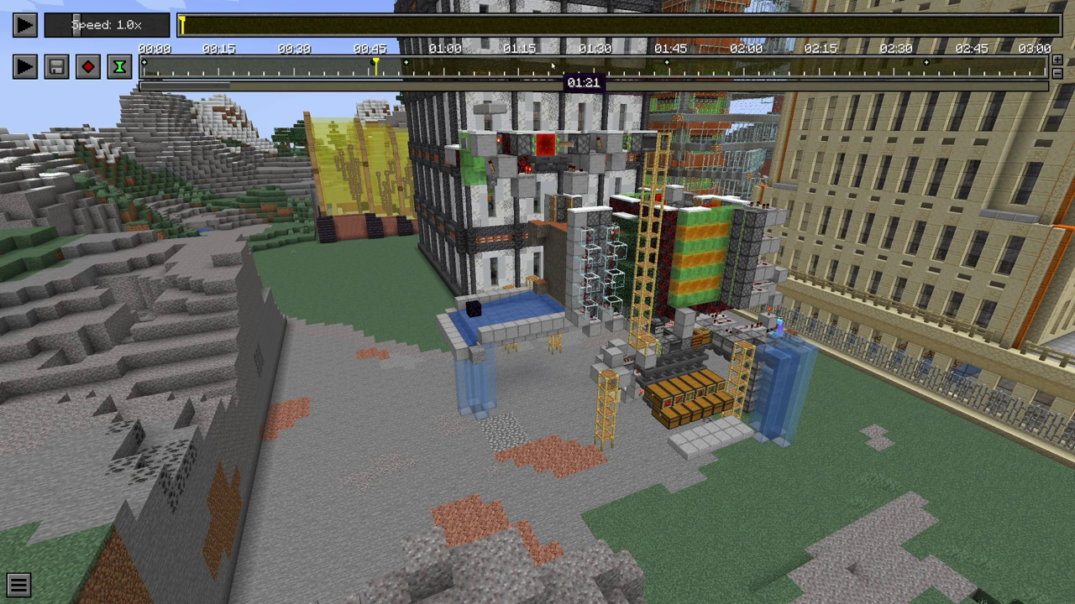
left_click(550, 65)
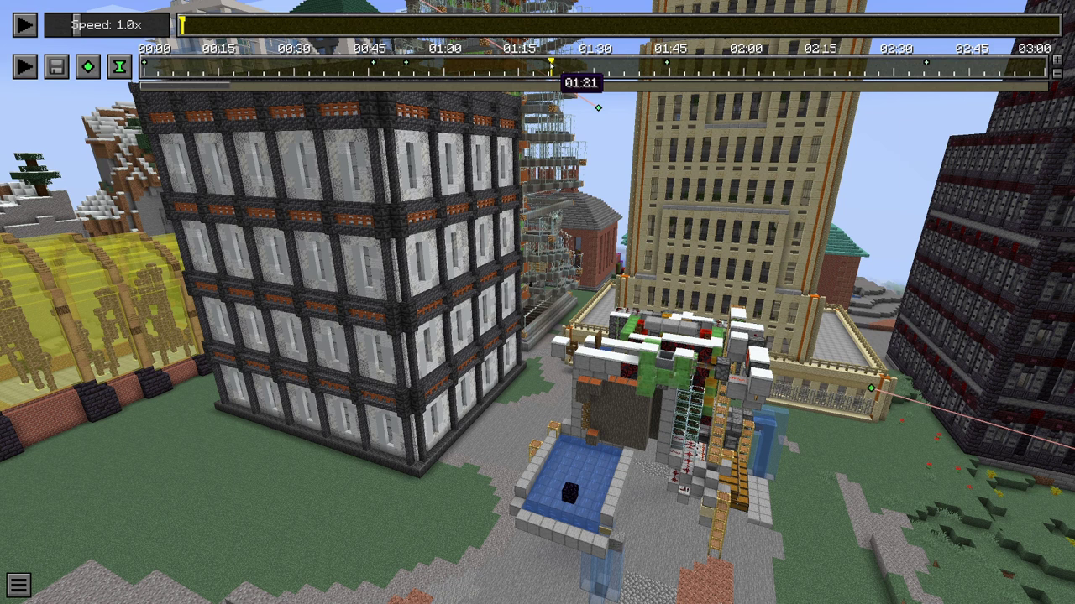
- Add a keyframe at 01:21, delete the 02:36 keyframe, and pause to the game menu
left_click(88, 66)
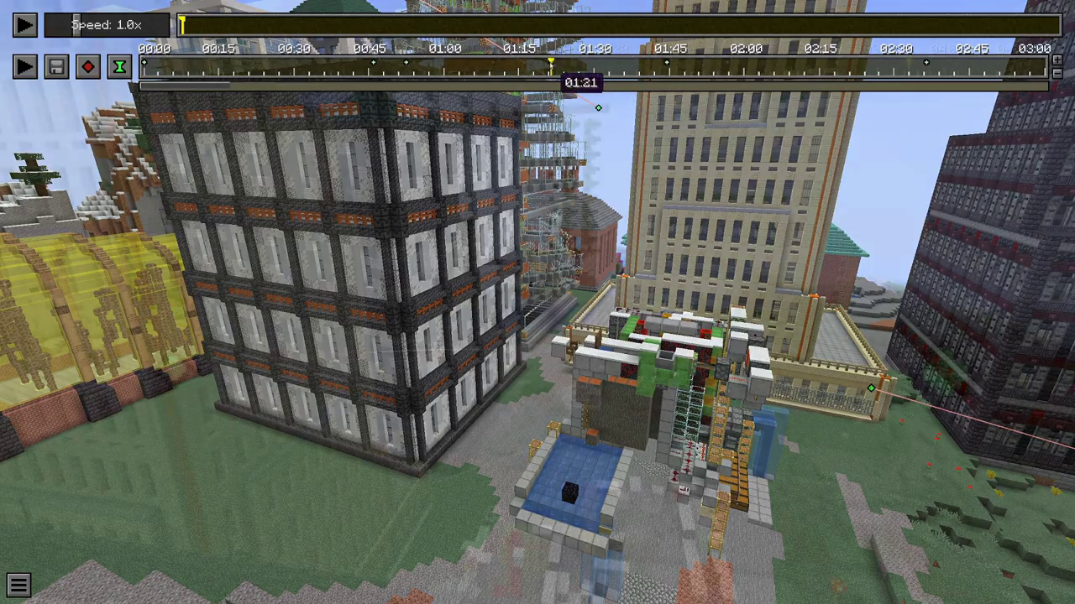
double_click(550, 65)
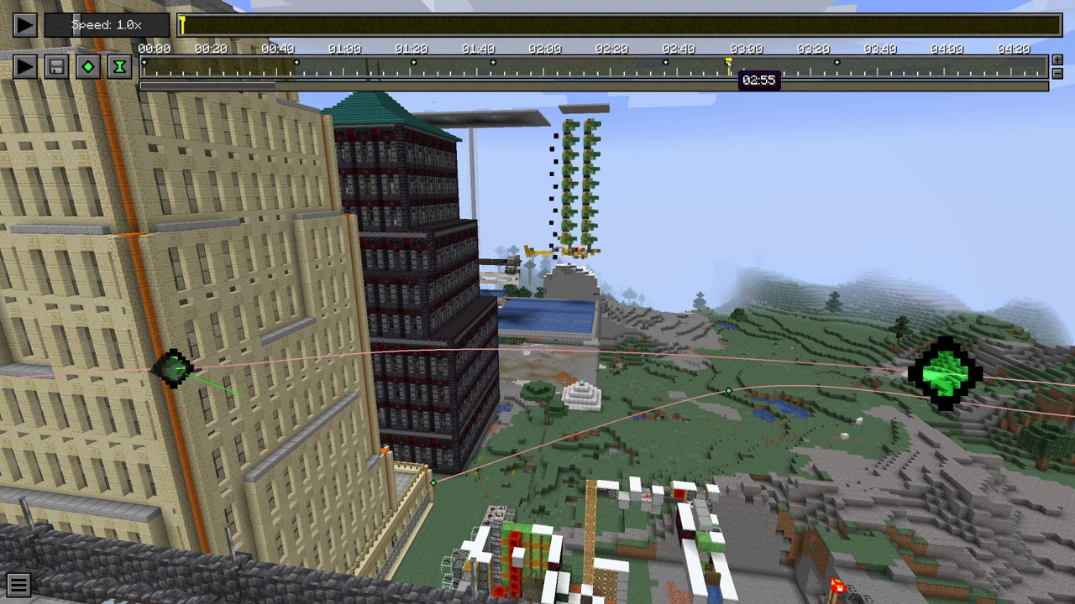
left_click(667, 64)
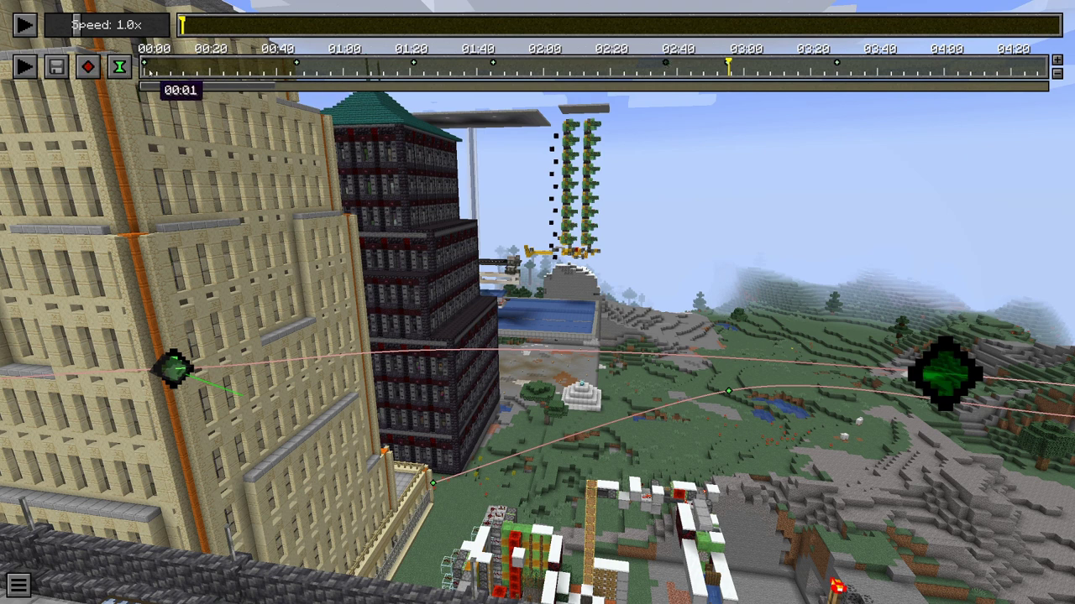
left_click(87, 65)
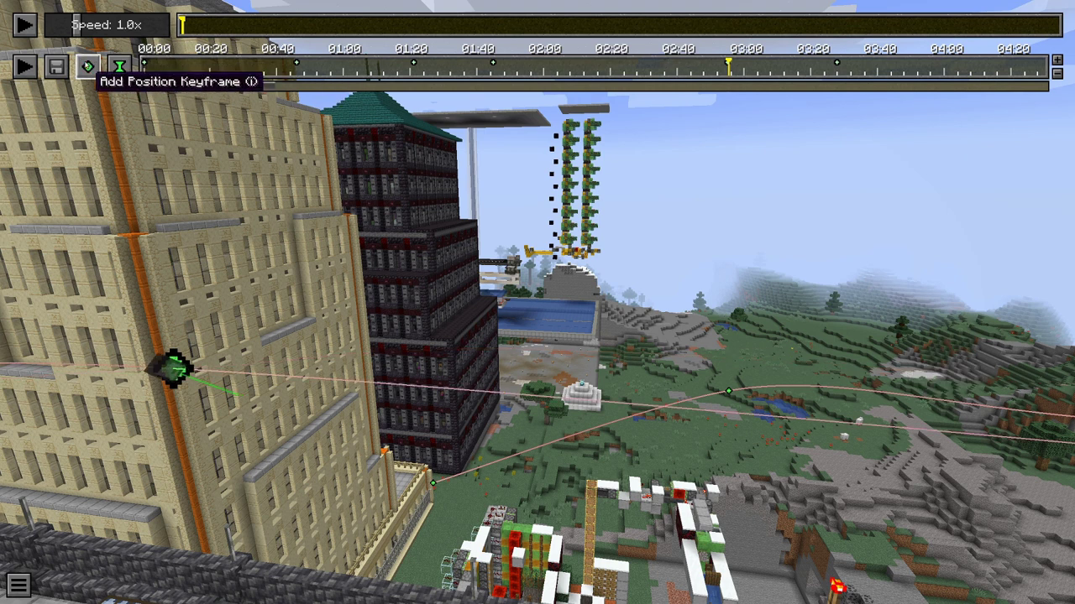
key("Escape")
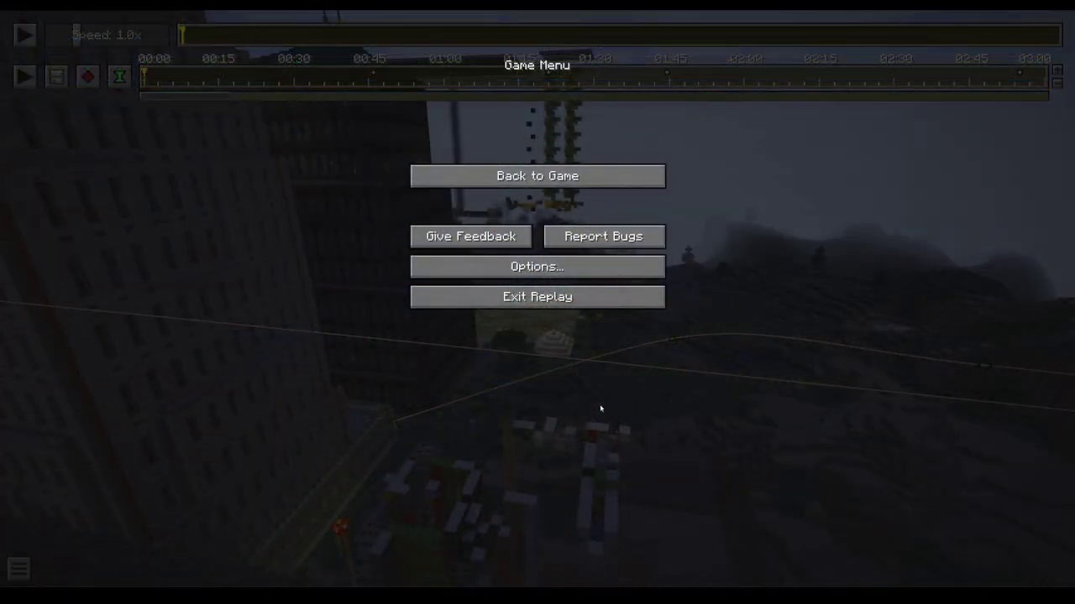
- Exit the replay and open the backups folder from the First 1.17 world's Edit screen
left_click(523, 296)
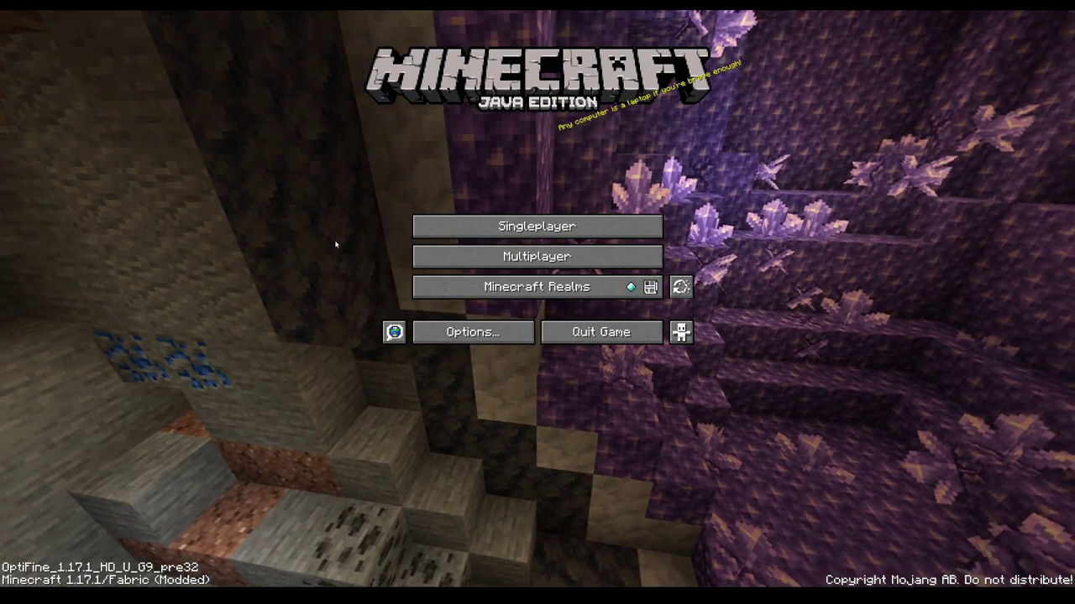
left_click(438, 226)
left_click(487, 104)
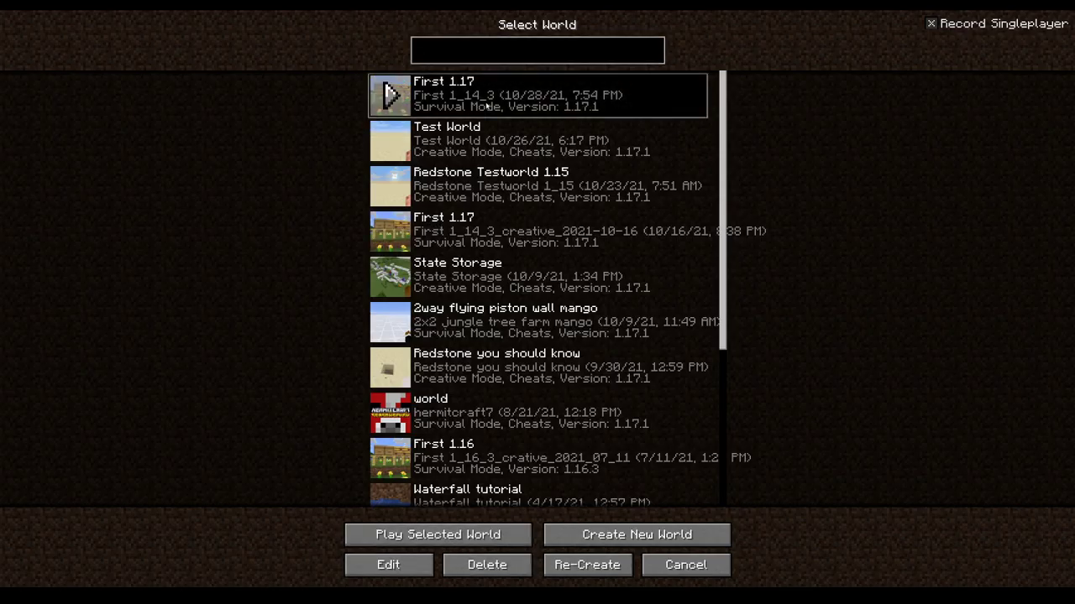
left_click(400, 568)
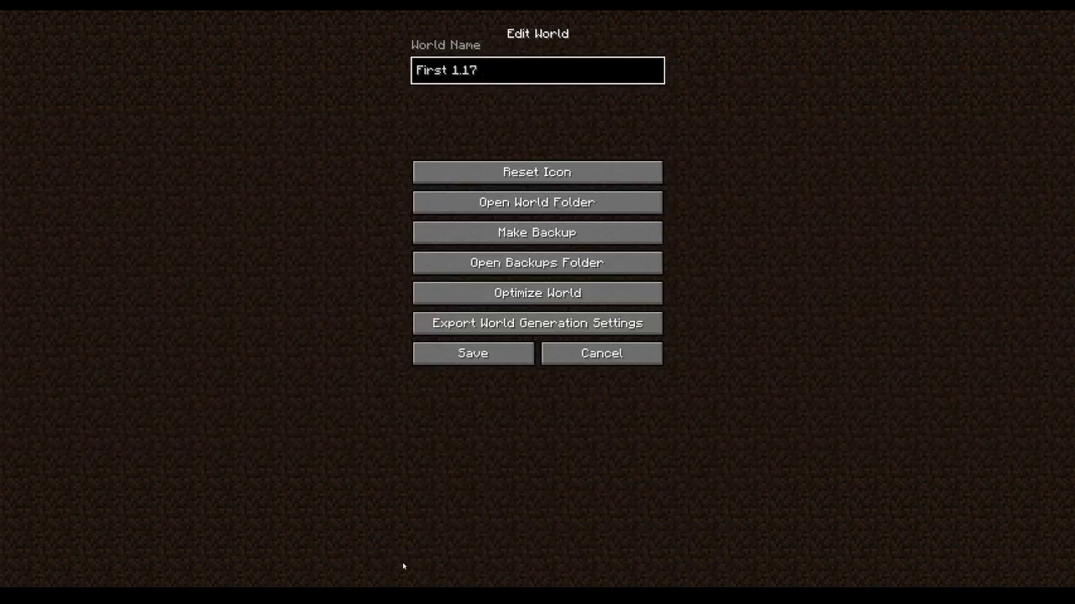
left_click(484, 263)
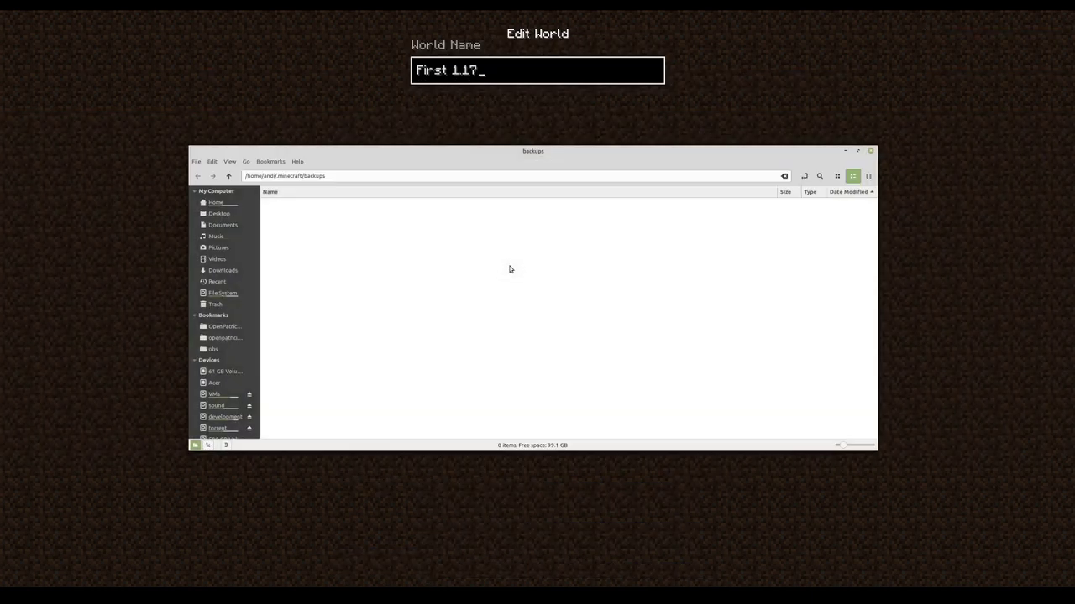
- Open .minecraft/replay_recordings and right-click the 2021_10_25_17_06_32.mcpr recording
left_click(228, 177)
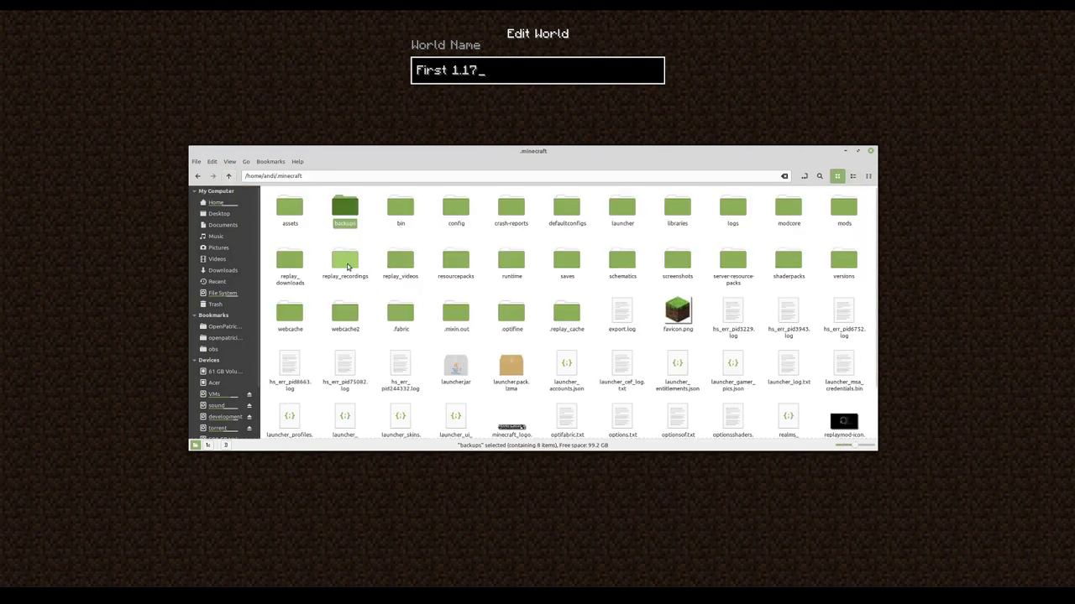
left_click(348, 267)
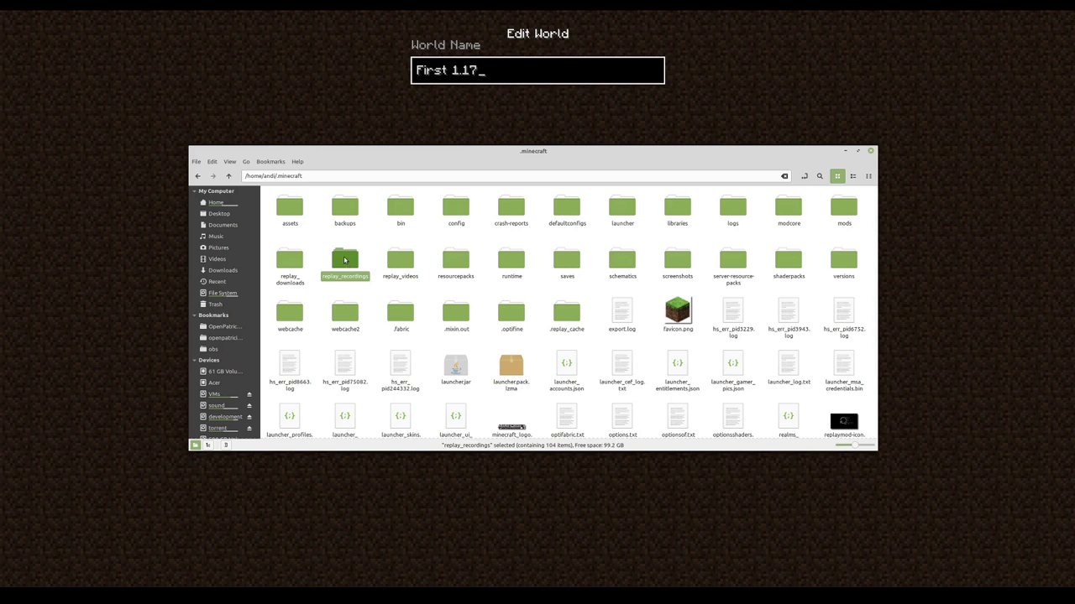
double_click(344, 260)
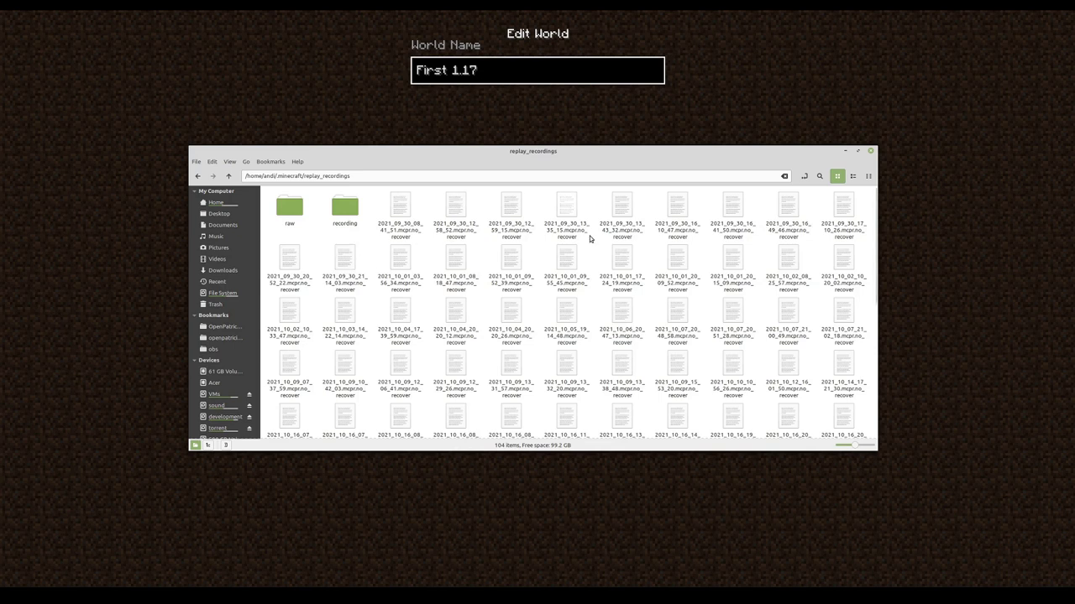
scroll(589, 244, "down", 4)
scroll(587, 253, "down", 3)
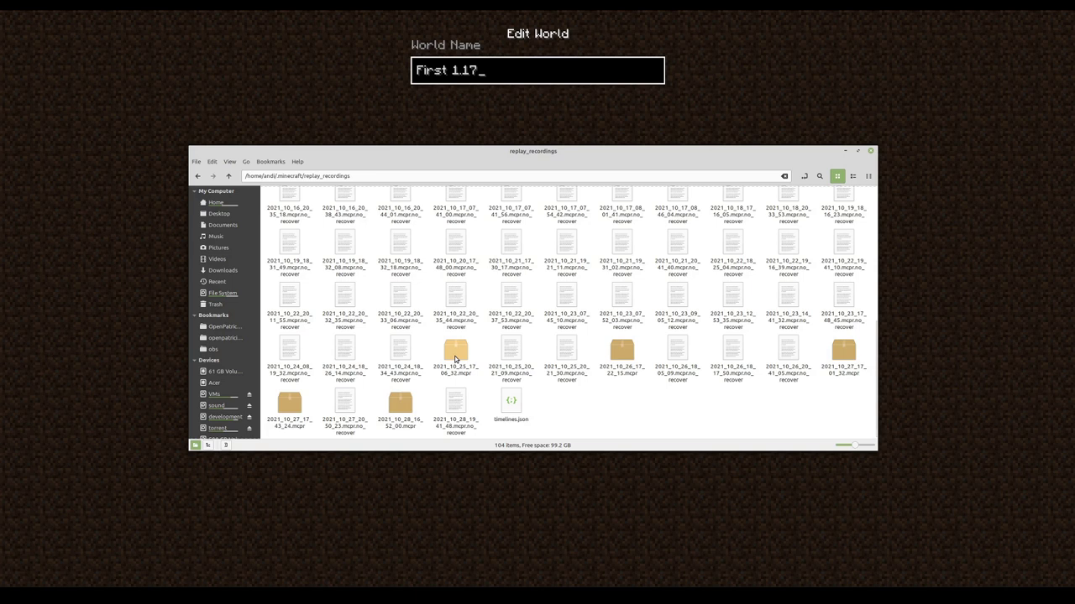
left_click(455, 359)
right_click(455, 359)
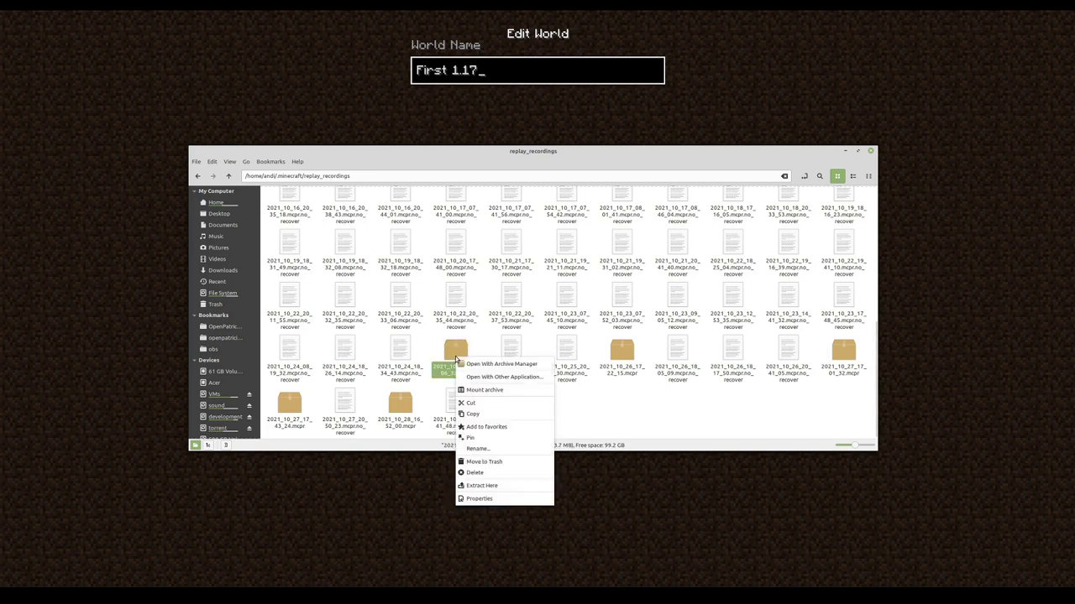
- Extract timelines.json from 2021_10_25_17_06_32.mcpr into replay_recordings, replacing the existing file
left_click(491, 364)
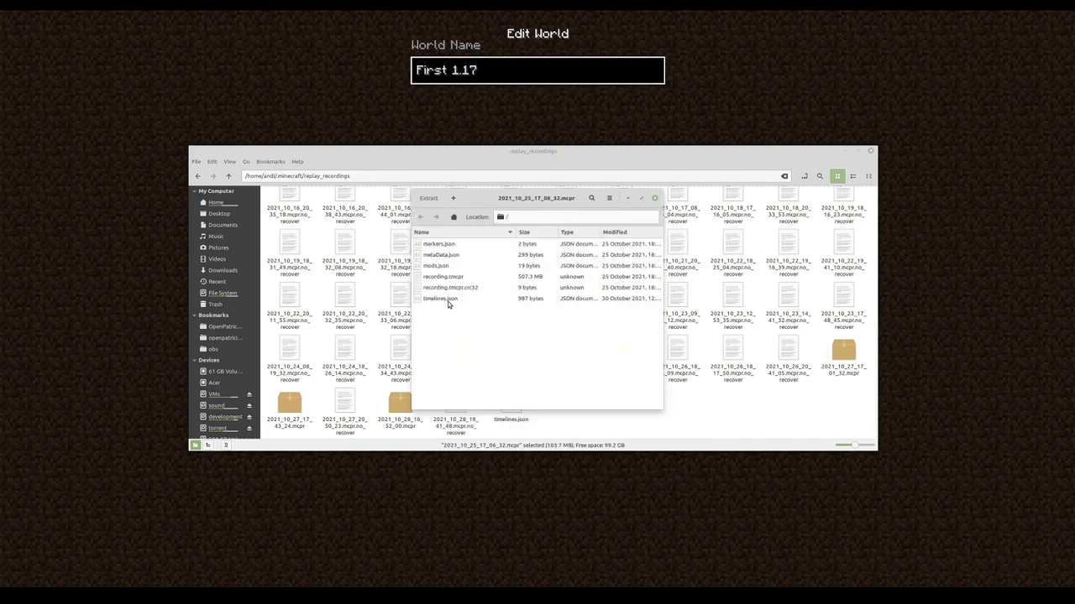
left_click(450, 299)
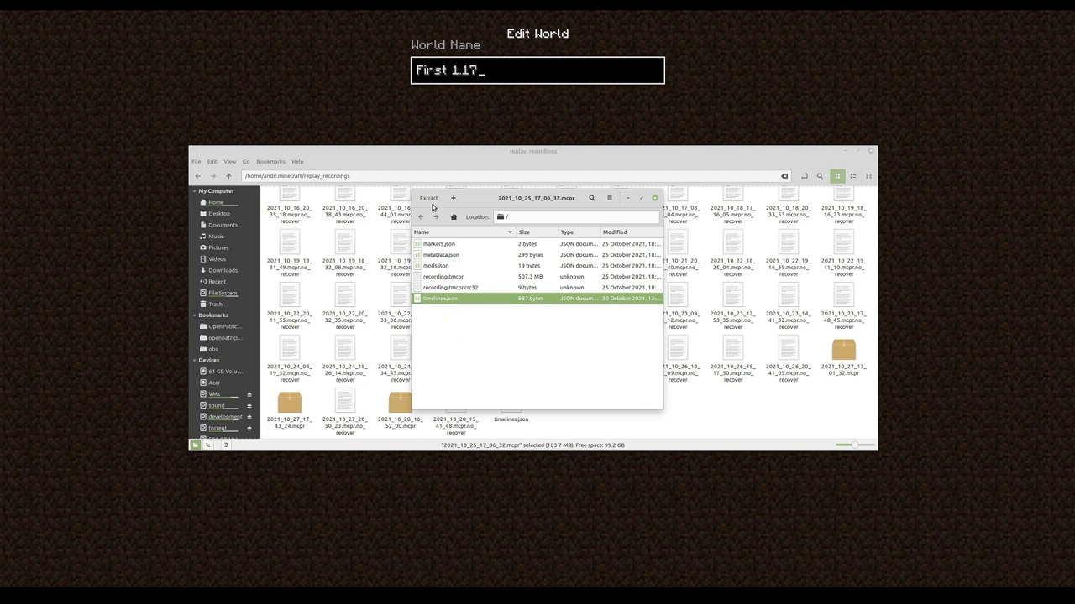
left_click(428, 198)
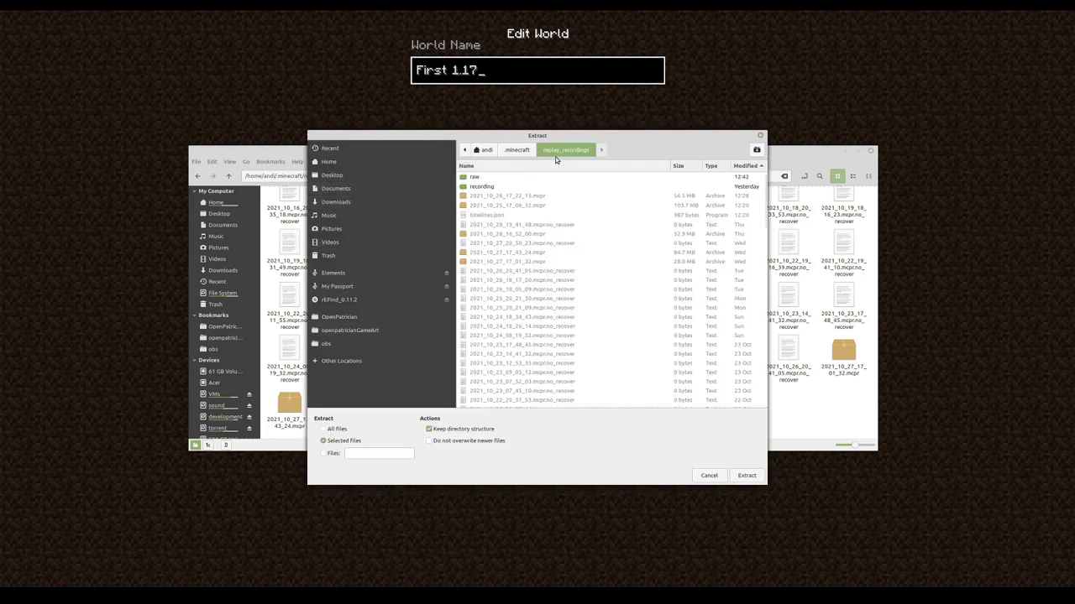
left_click(749, 476)
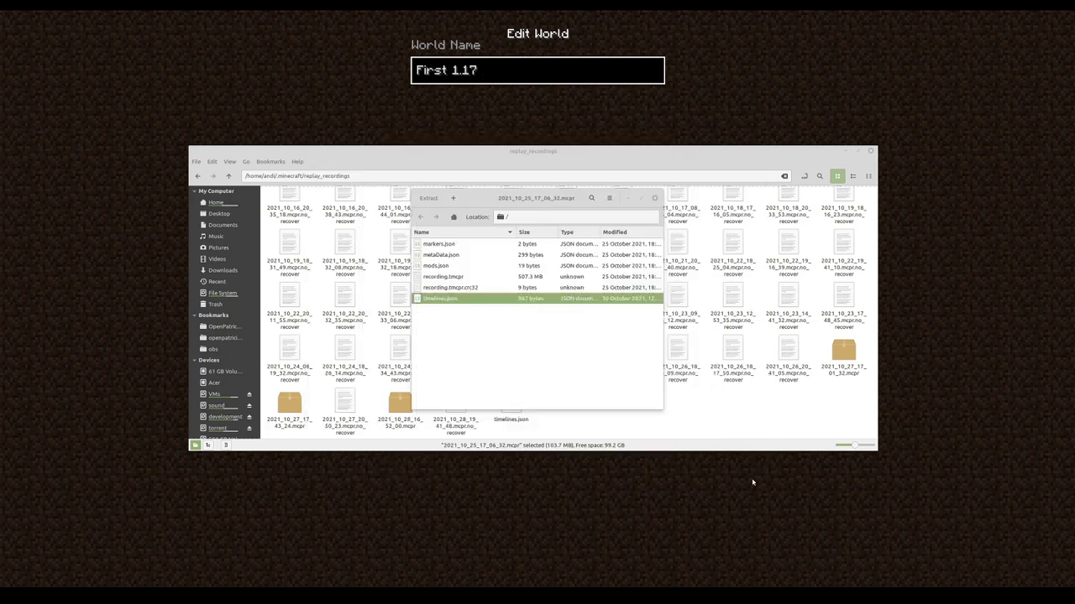
left_click(485, 332)
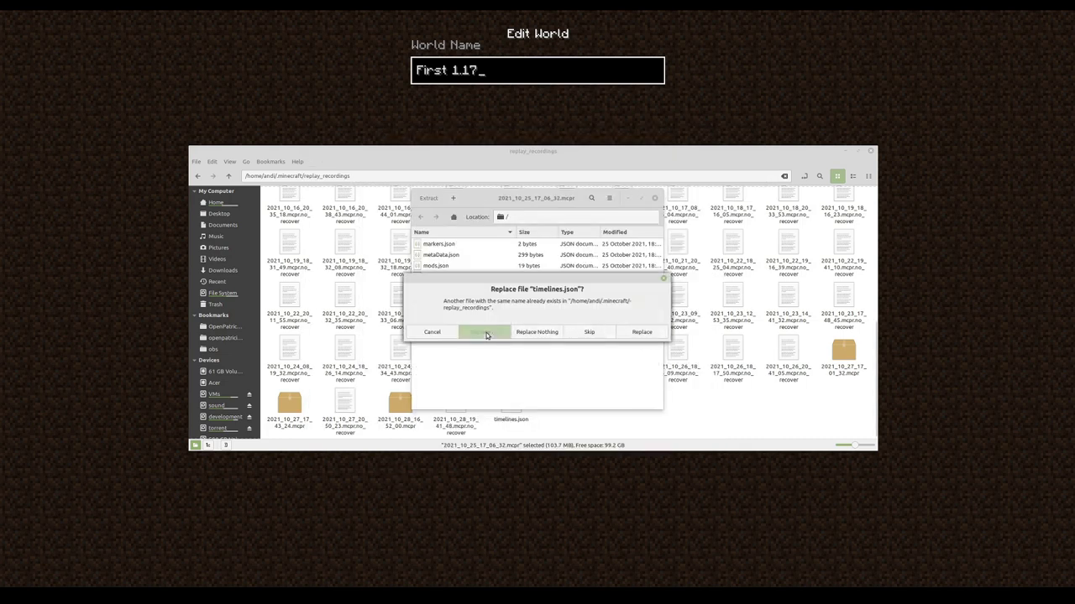
- Add the extracted timelines.json into the 2021_10_27_17_43_24.mcpr archive
left_click(510, 322)
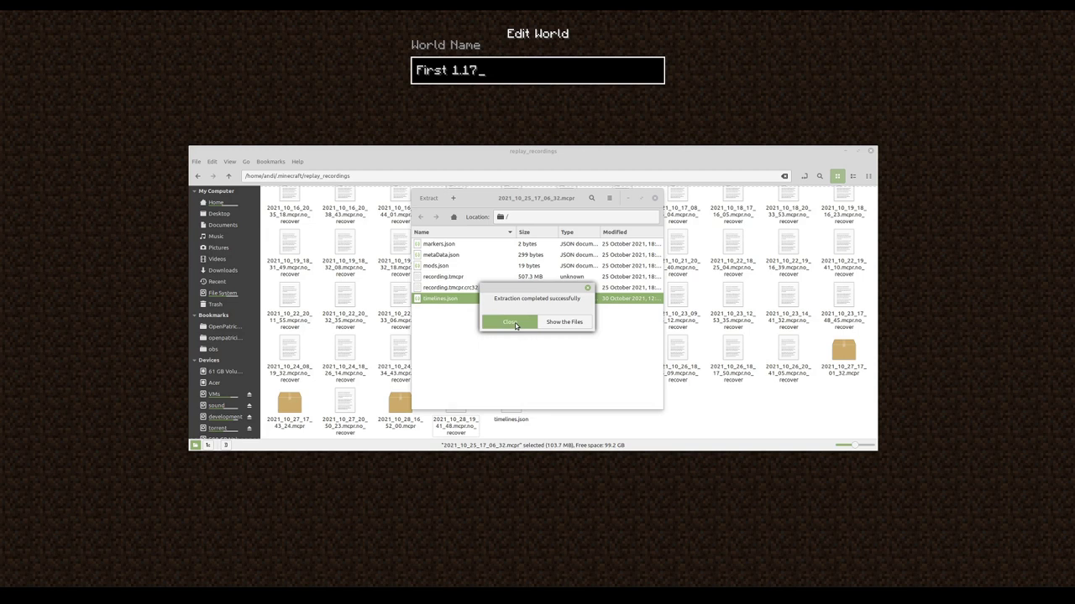
left_click_drag(510, 402, 841, 356)
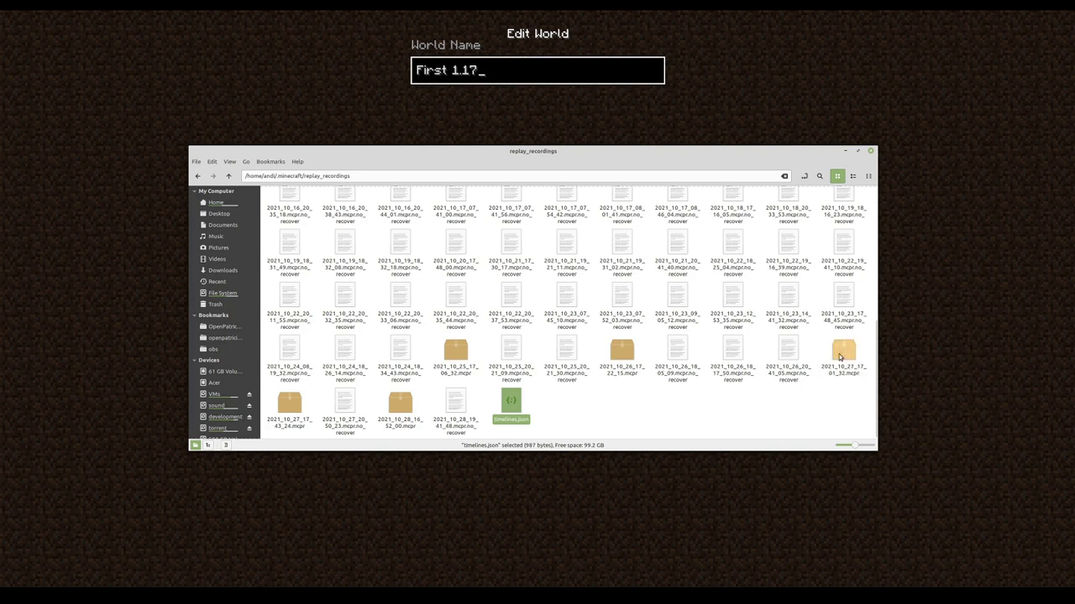
left_click_drag(518, 404, 294, 409)
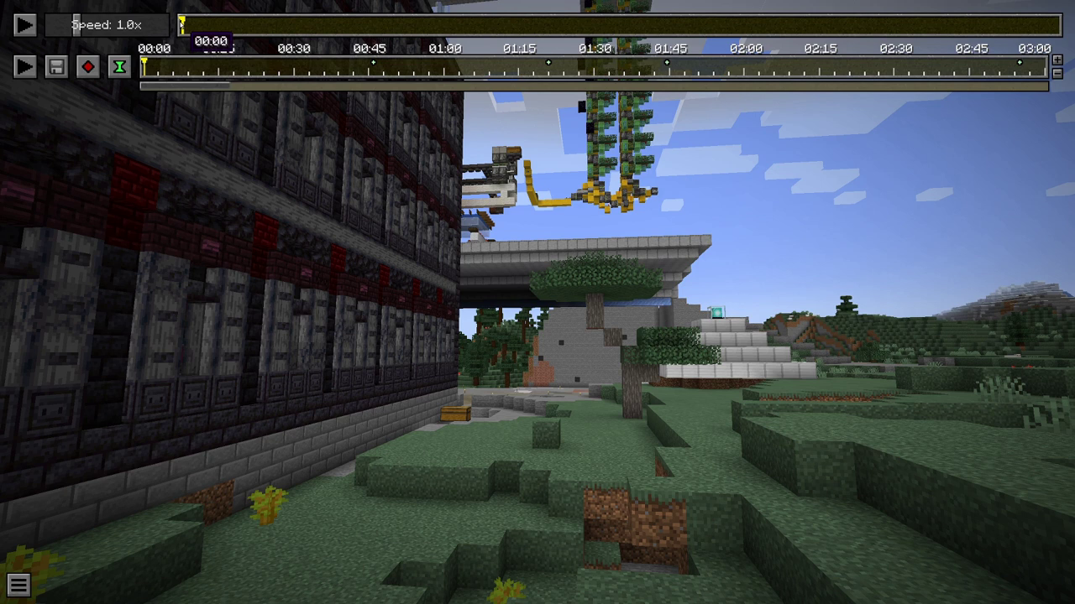
- Add a time keyframe at replay time 56:29 and set the 3:28 keyframe's timeline position ms to 0
left_click(119, 67)
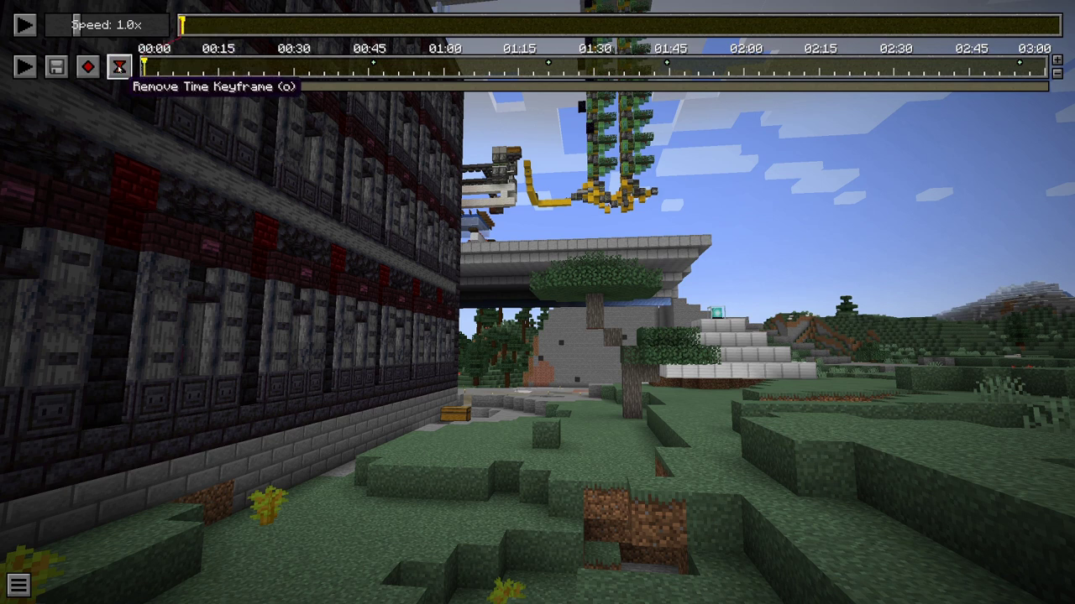
left_click(1060, 25)
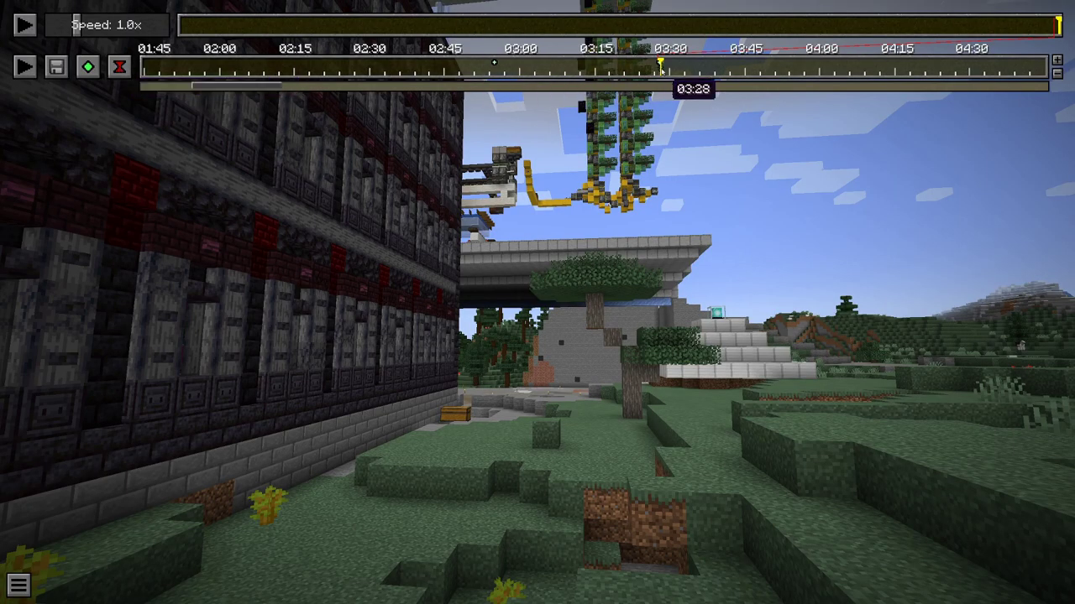
double_click(661, 67)
left_click(647, 318)
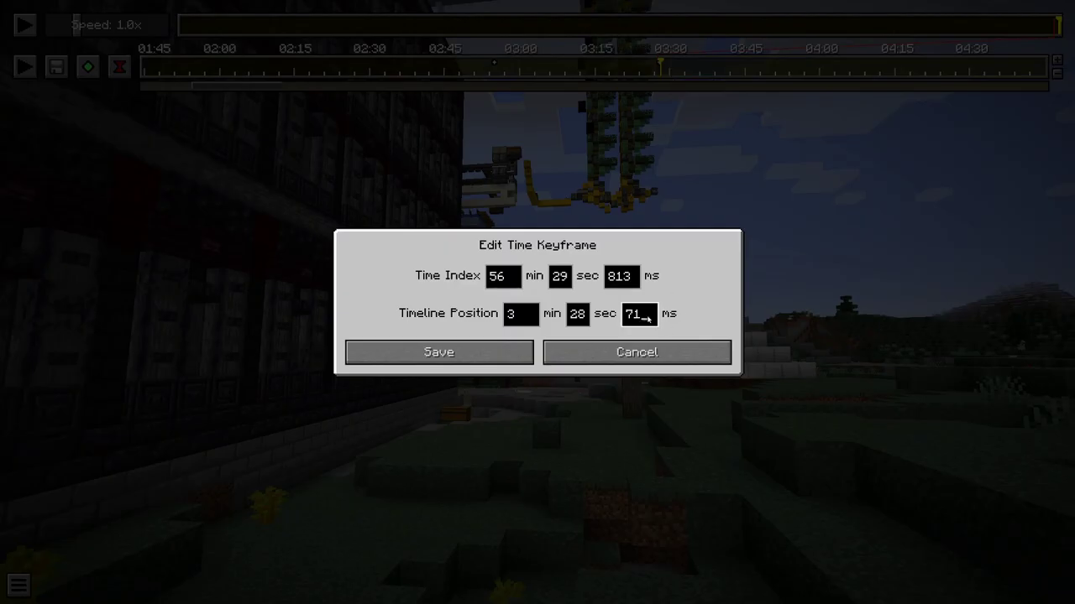
key("BackSpace")
key("BackSpace")
type("0")
left_click(439, 352)
scroll(373, 69, "left", 3)
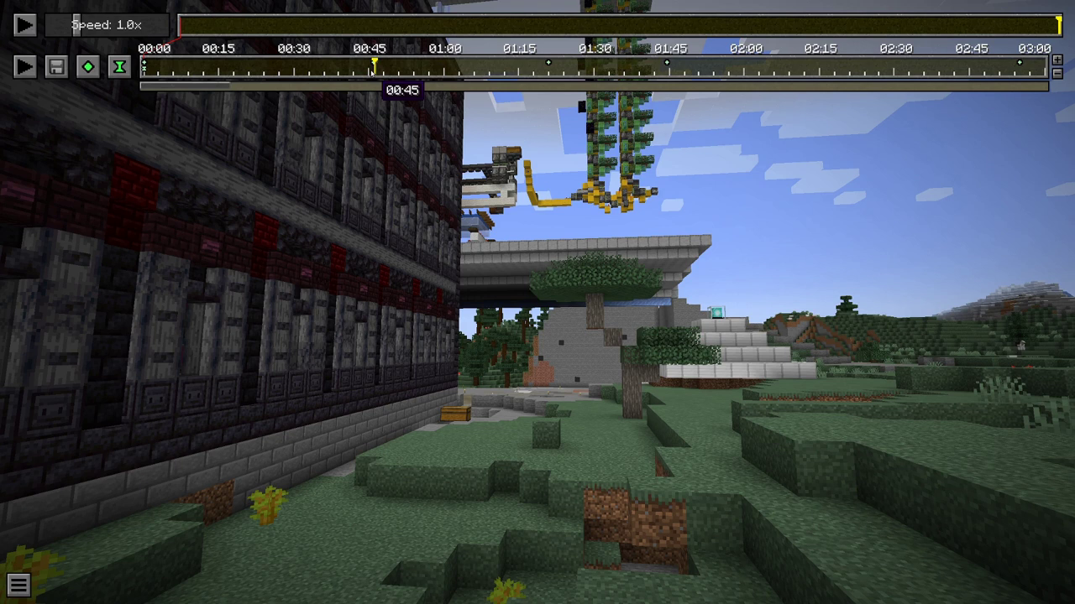
- Add a second time keyframe near 0:46, setting position ms to 0 and adjusting time index ms
left_click(119, 68)
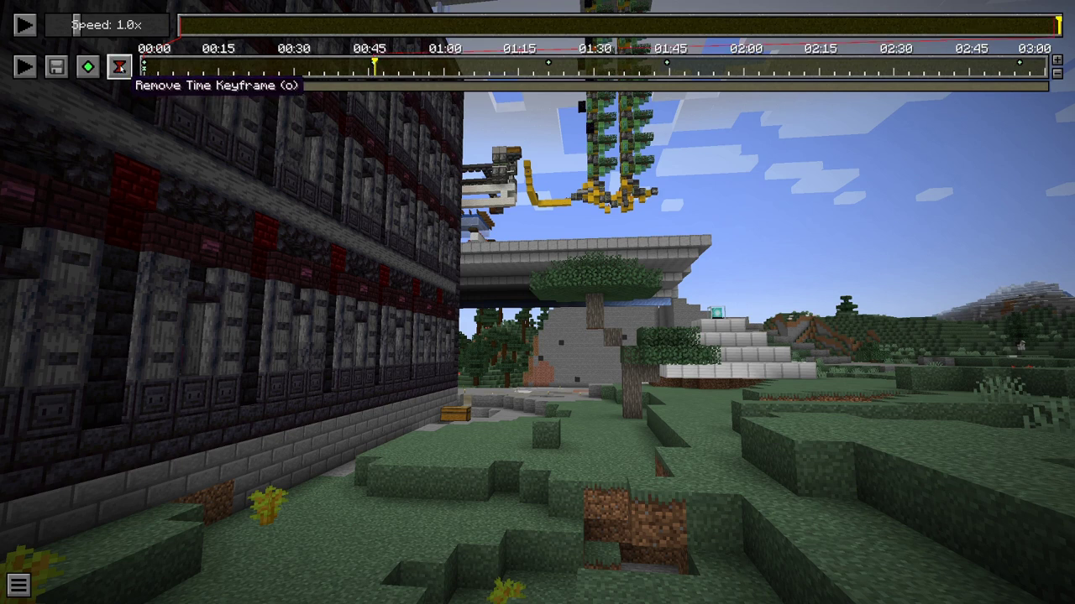
double_click(384, 101)
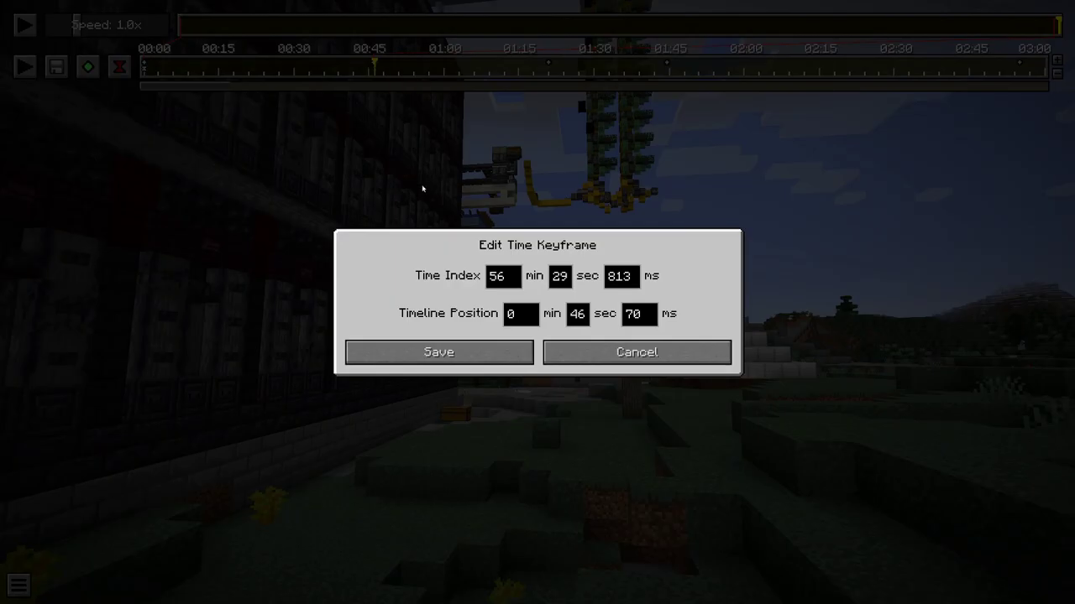
left_click(641, 314)
key("BackSpace")
key("BackSpace")
type("0")
left_click(634, 277)
key("BackSpace")
type("2")
left_click(496, 360)
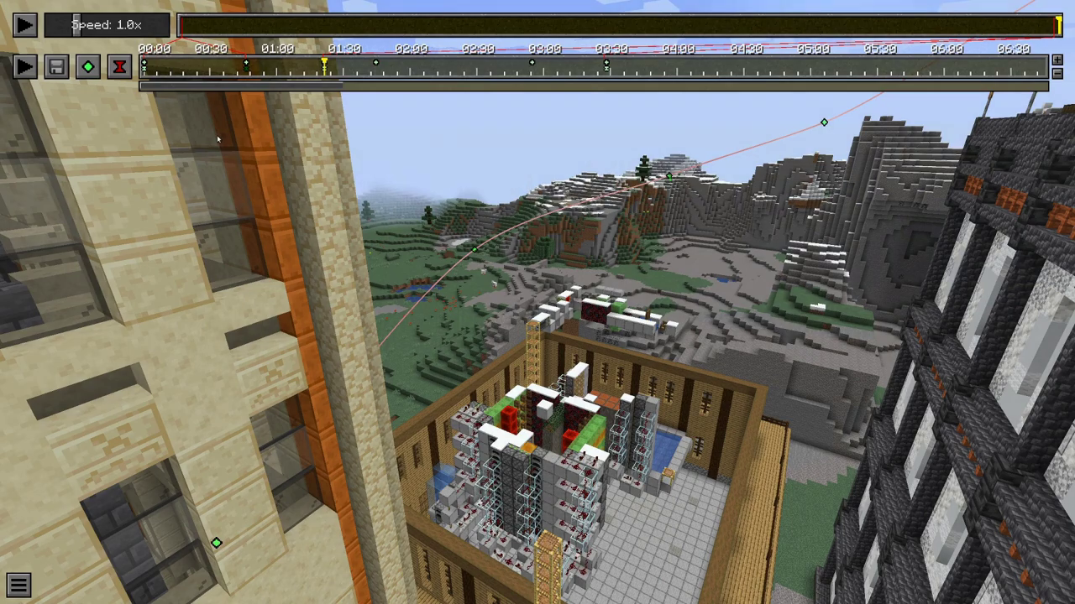
- Inspect the first and the 0:46 time keyframes' timing, cancelling both without changes
double_click(144, 71)
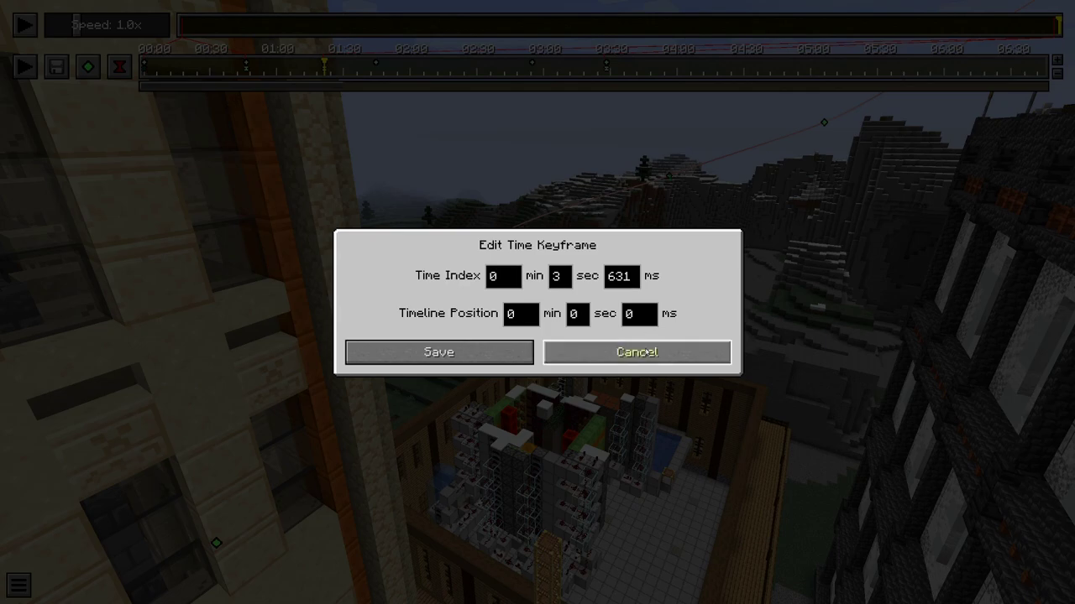
left_click(645, 347)
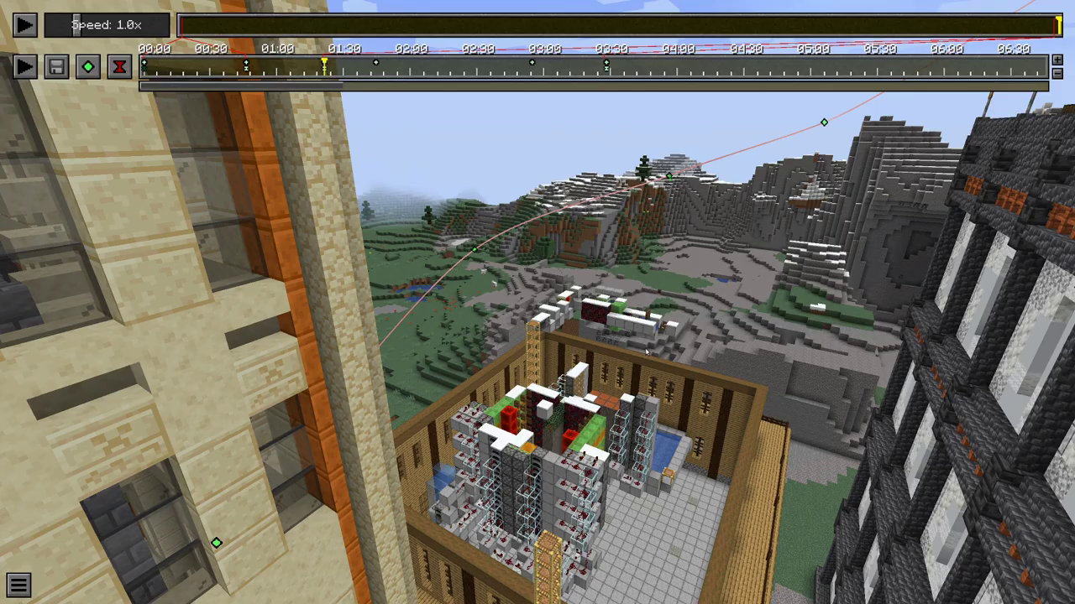
double_click(248, 73)
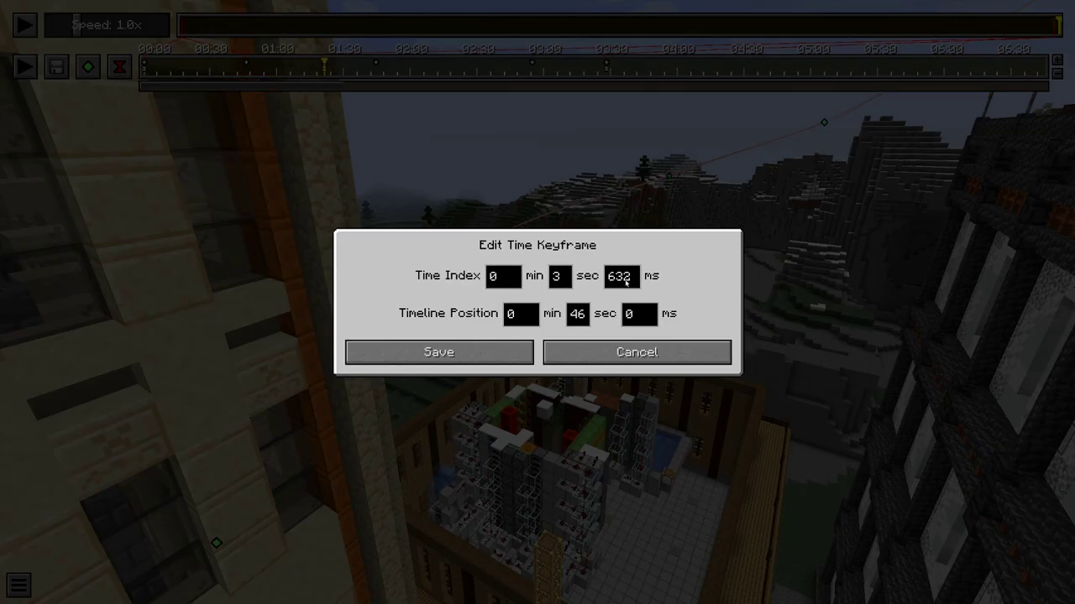
left_click(624, 354)
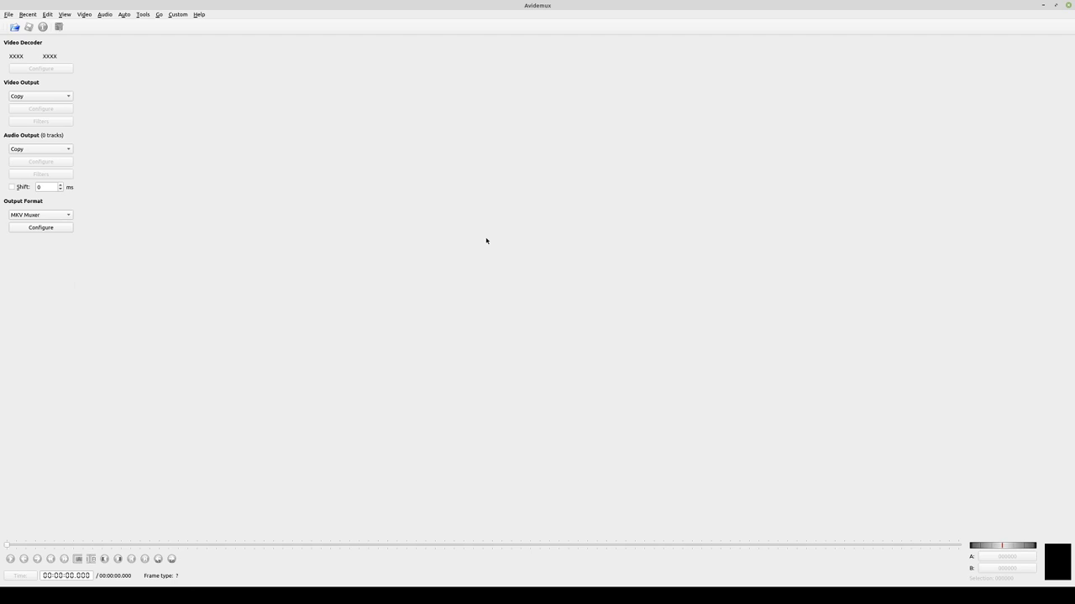
- Open AcaciaFarmBuilding1.mp4 from the .minecraft/replay_videos folder in Avidemux
left_click(16, 27)
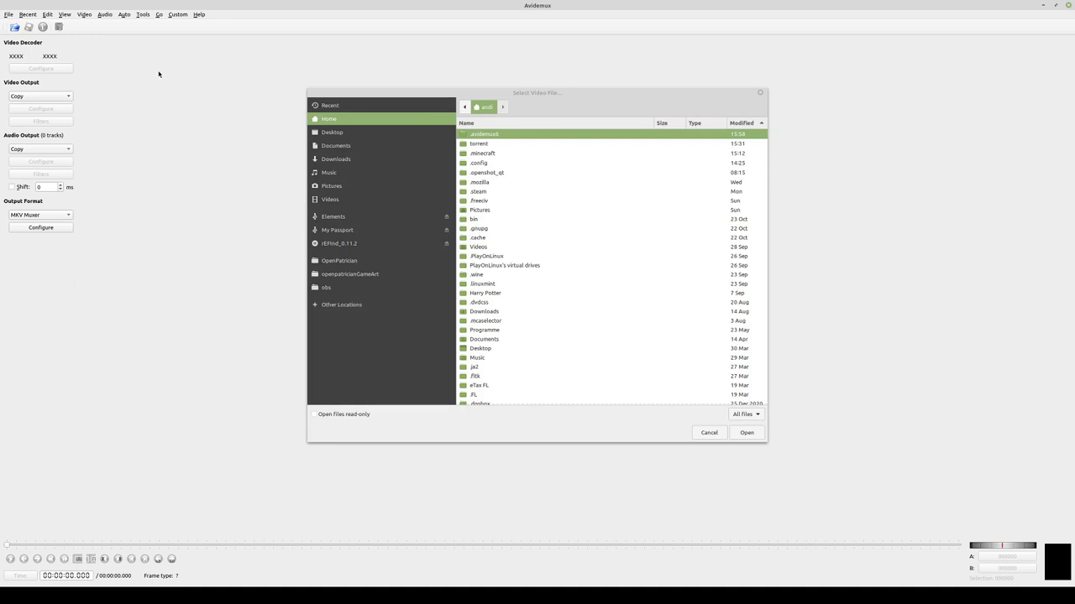
double_click(489, 153)
double_click(489, 154)
left_click(492, 165)
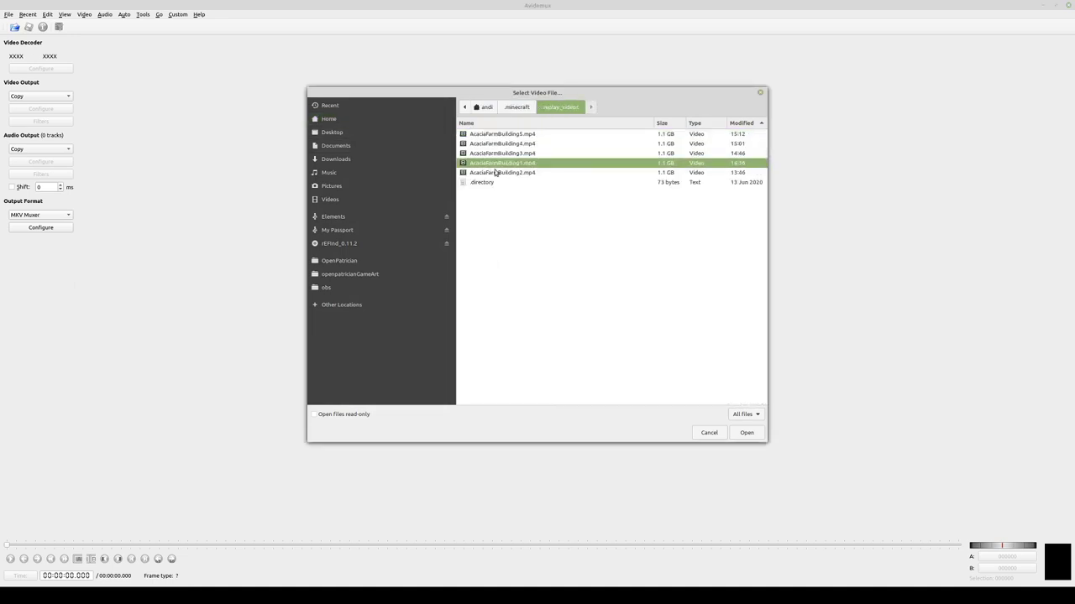
left_click(745, 433)
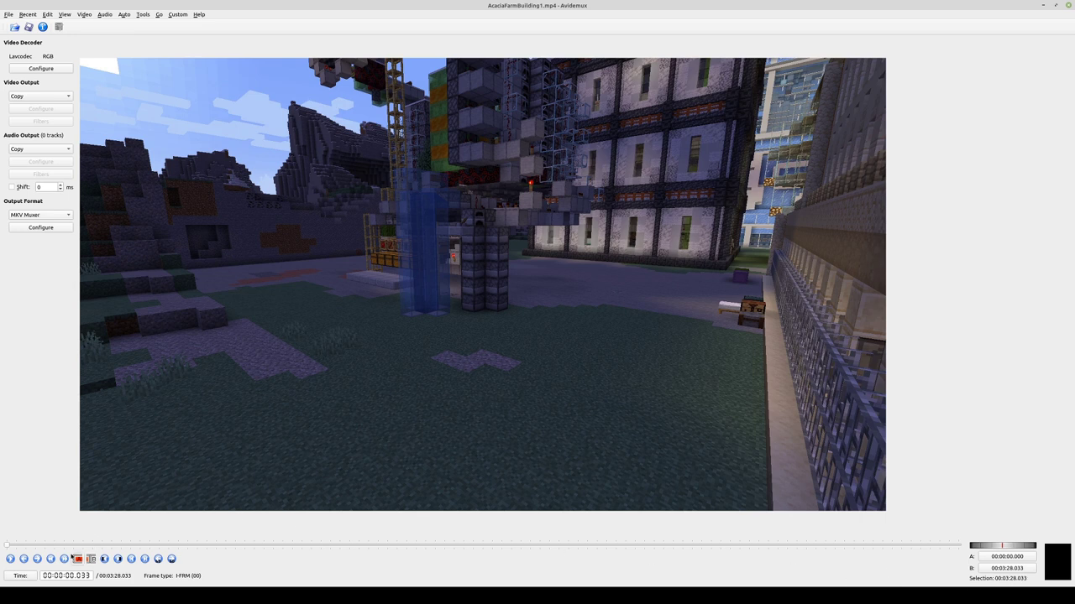
- Set marker A at the first frame and marker B at 00:46.000
left_click(76, 559)
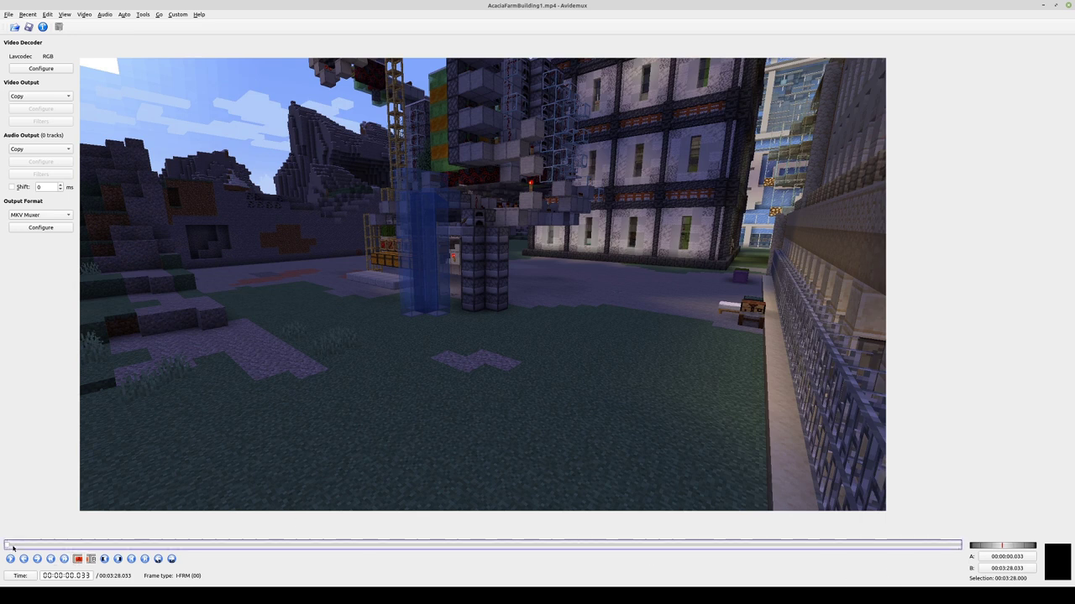
left_click(20, 576)
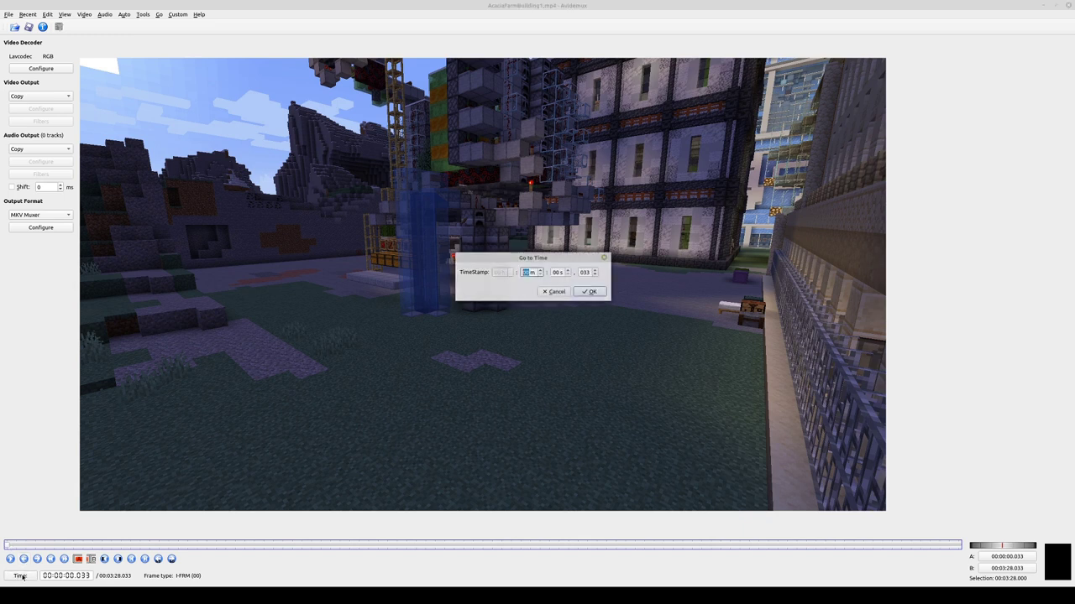
key("Tab")
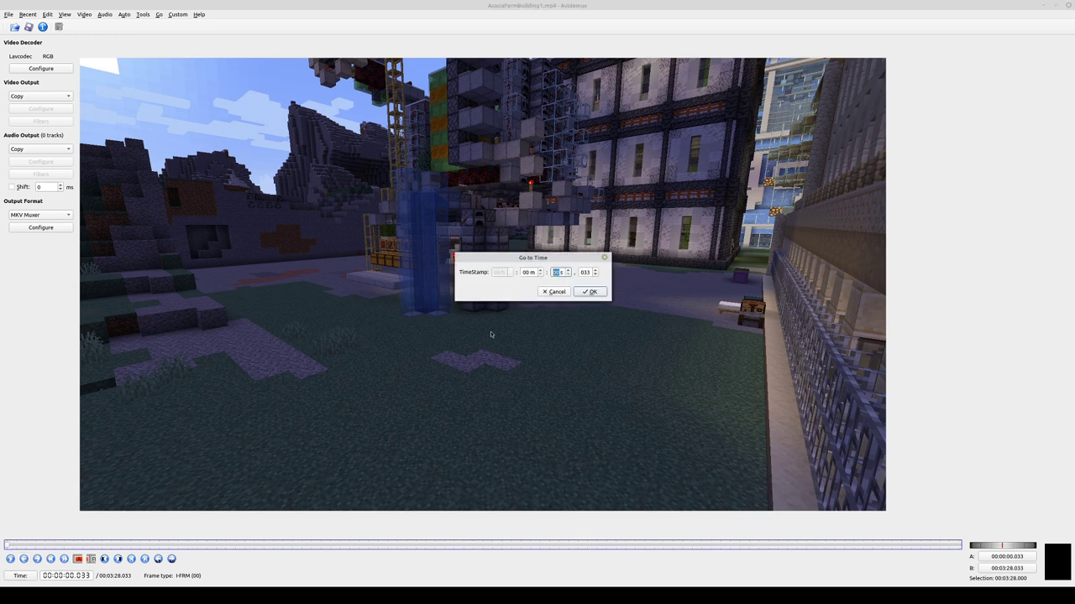
type("46")
key("Tab")
type("0")
left_click(591, 292)
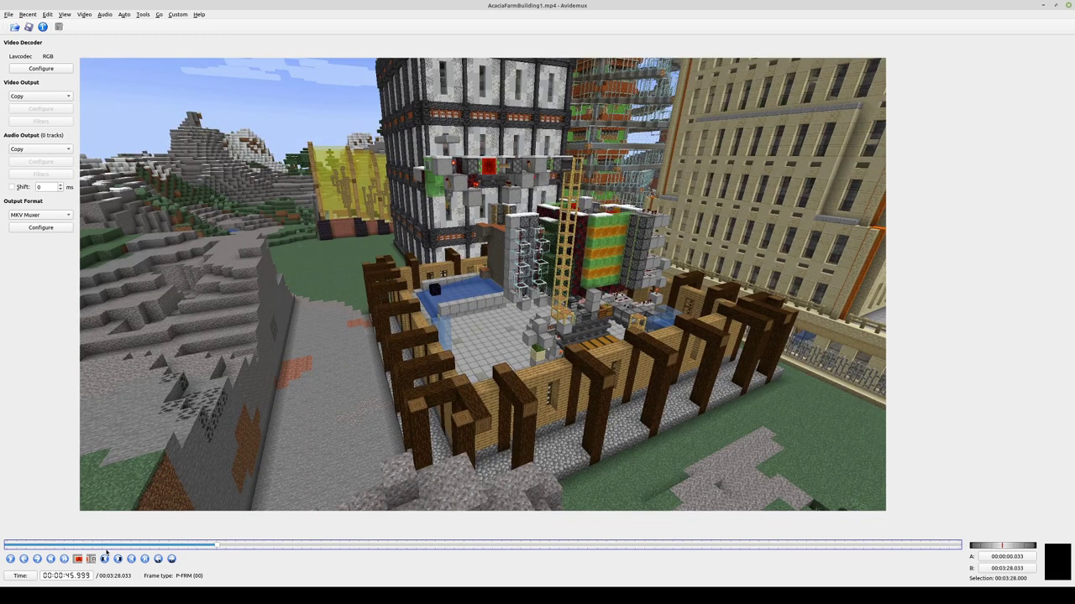
left_click(90, 559)
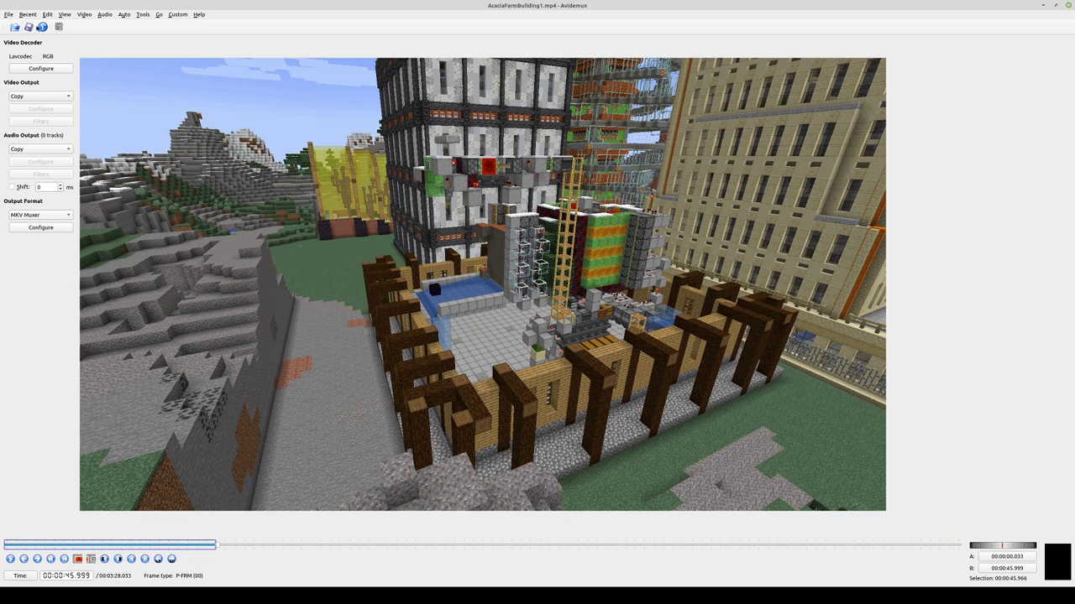
- Switch video output to Mpeg4 AVC (x264) and save the clip as AcaciaFarmBuilding1.mkv
left_click(28, 28)
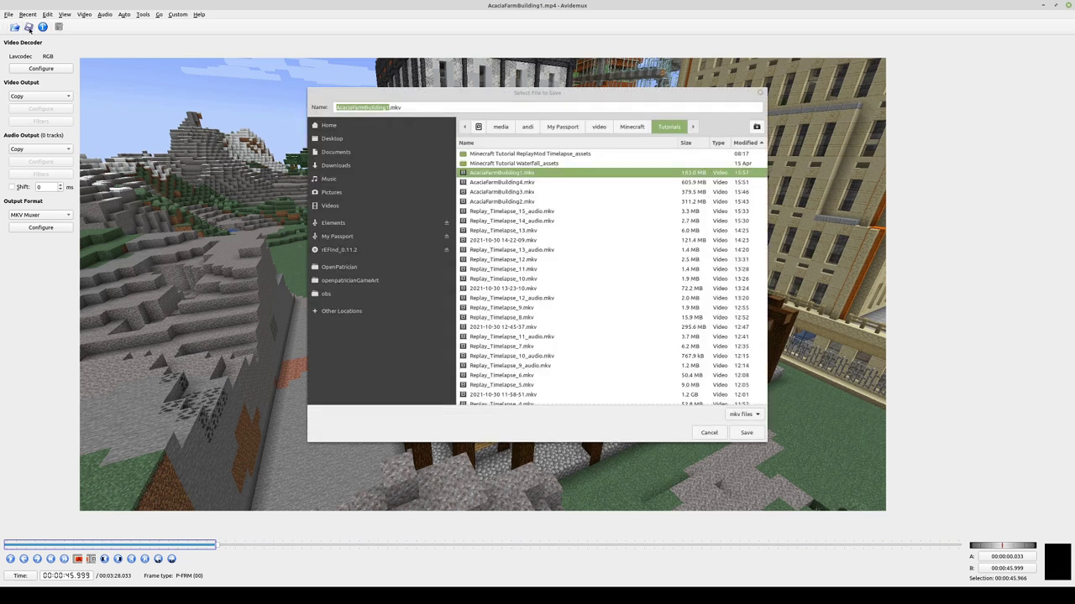
left_click(708, 433)
left_click(46, 96)
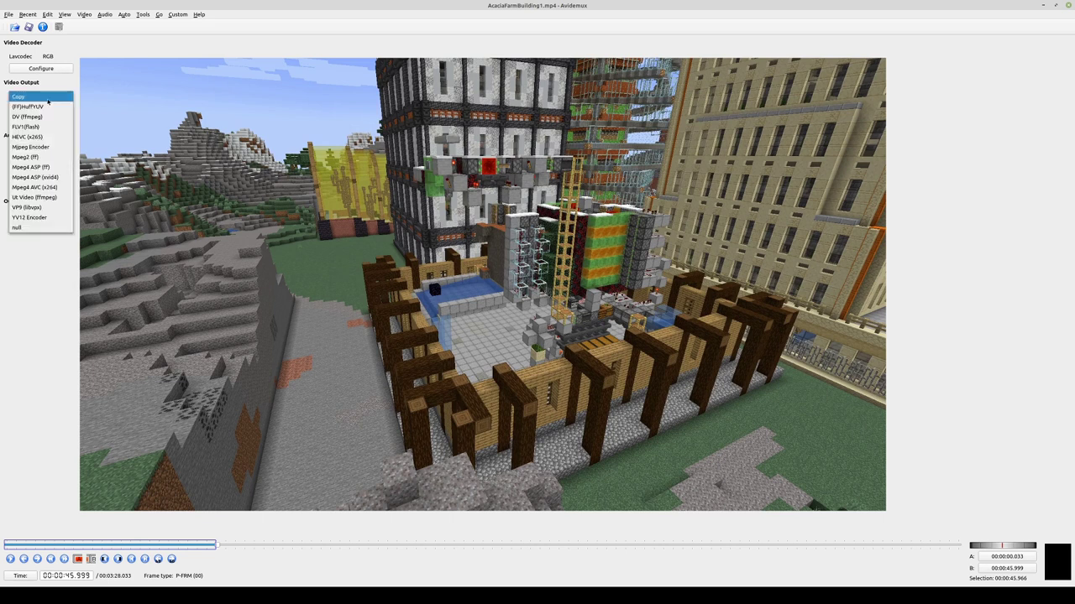
left_click(59, 188)
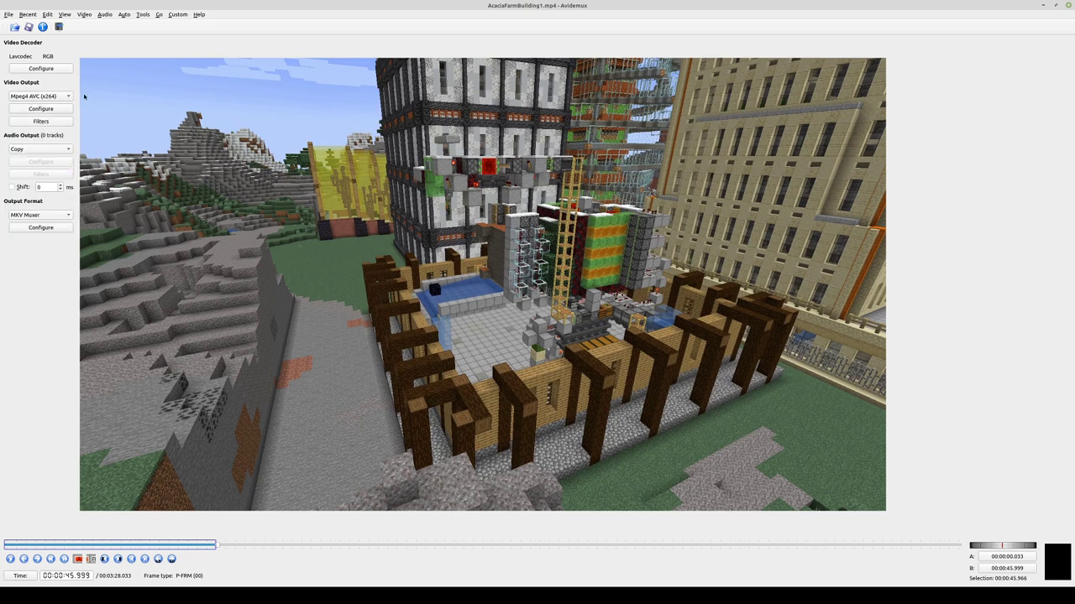
left_click(29, 27)
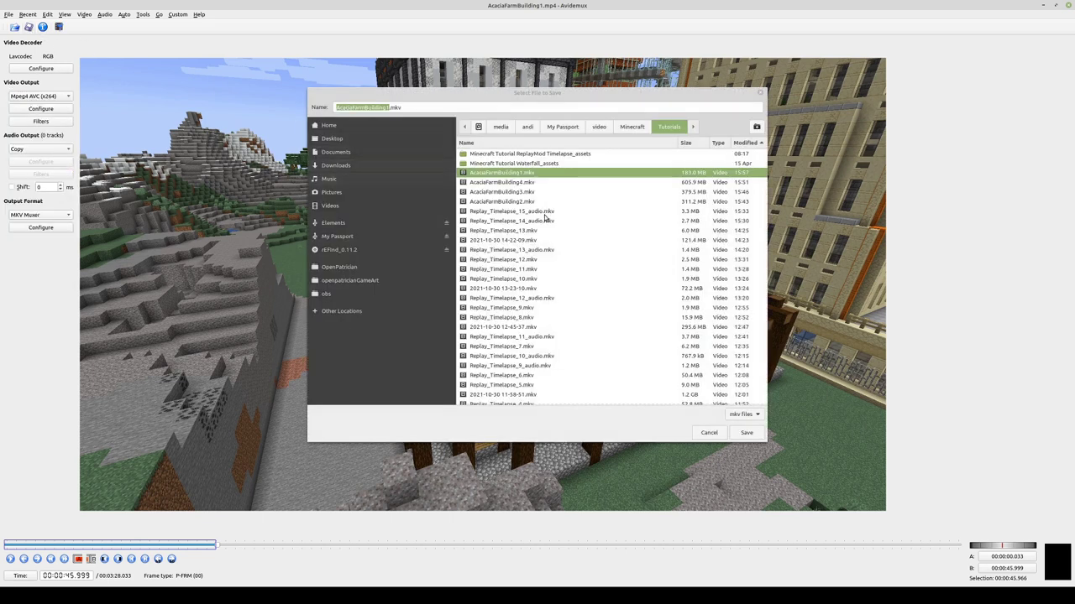
left_click(749, 432)
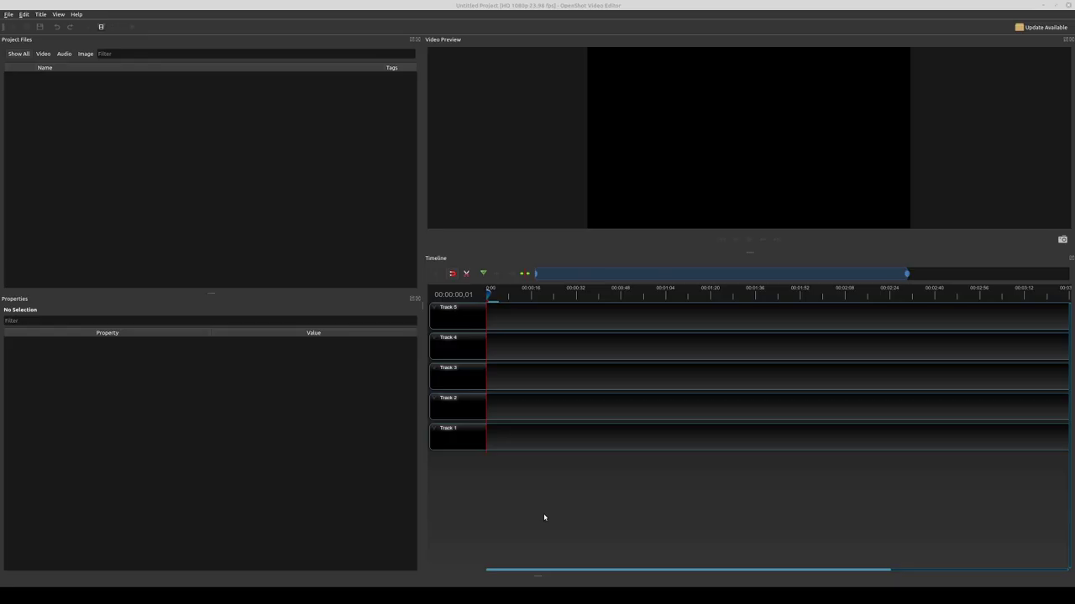
- Browse the import dialog to /media/.../My Passport/video/Minecraft/Tutorials
left_click(88, 34)
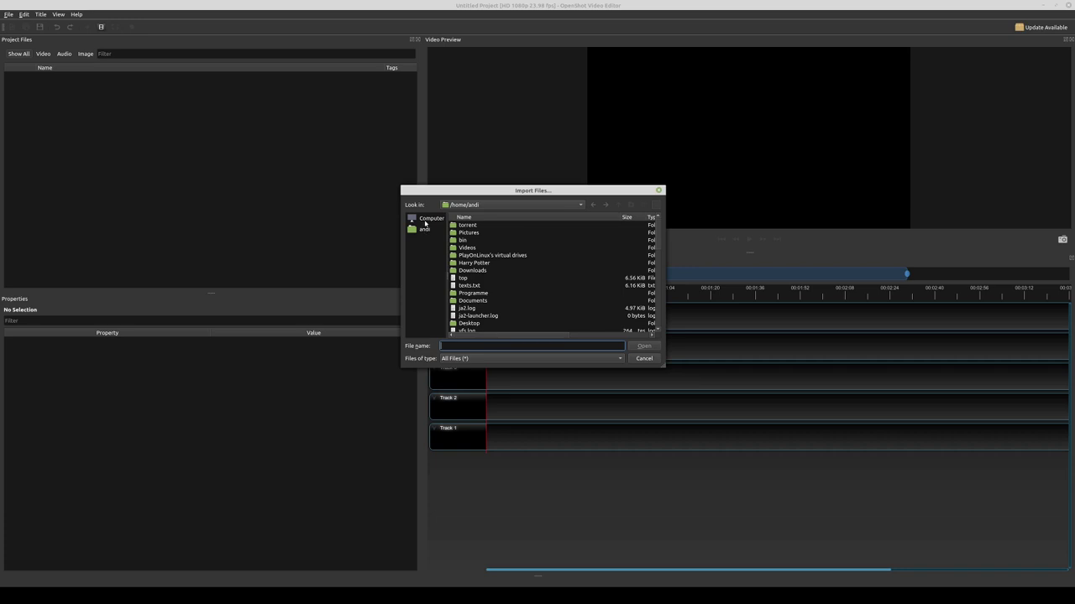
left_click(425, 222)
double_click(461, 225)
scroll(470, 273, "down", 2)
left_click(464, 293)
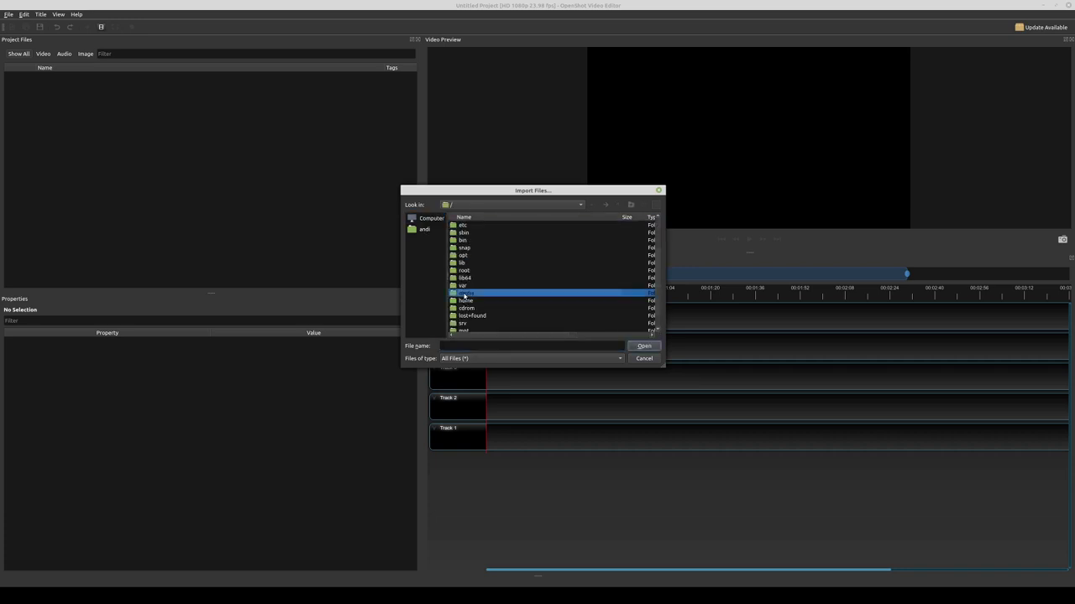
double_click(464, 294)
double_click(467, 227)
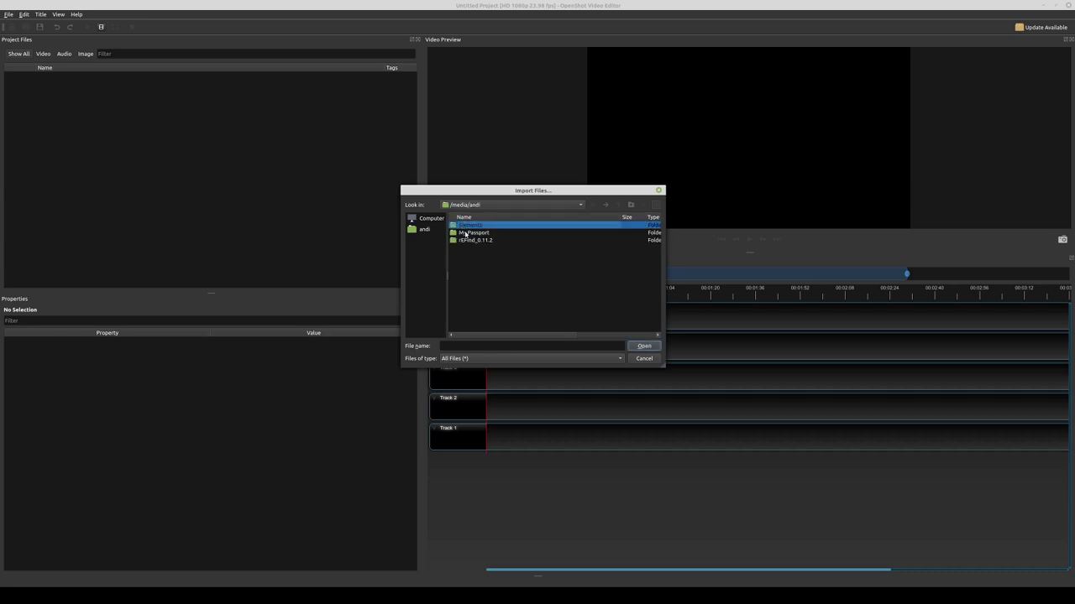
double_click(465, 233)
double_click(464, 225)
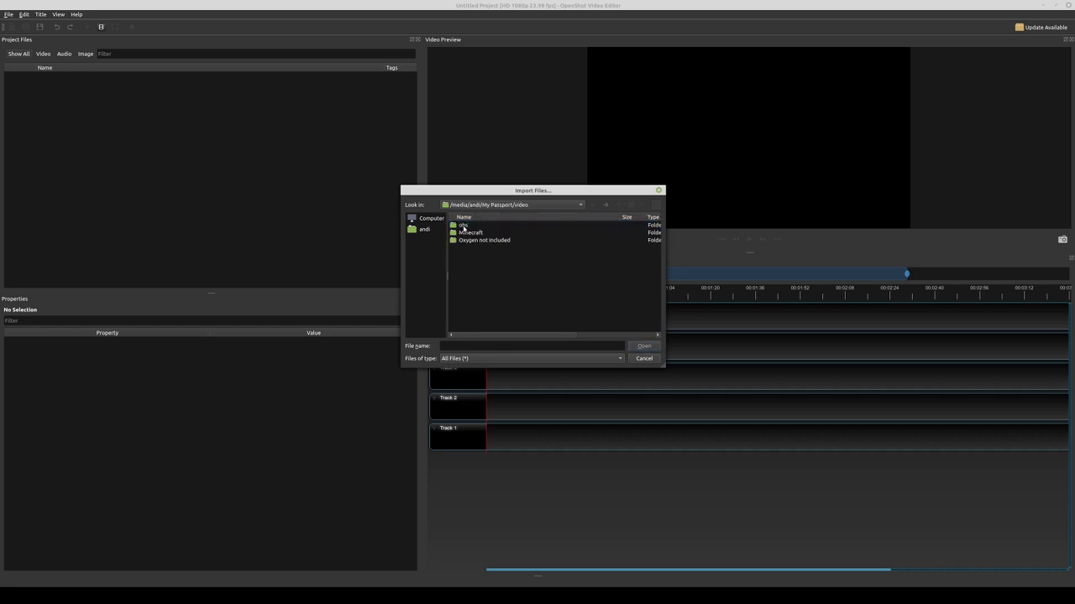
left_click(467, 233)
double_click(468, 237)
double_click(470, 226)
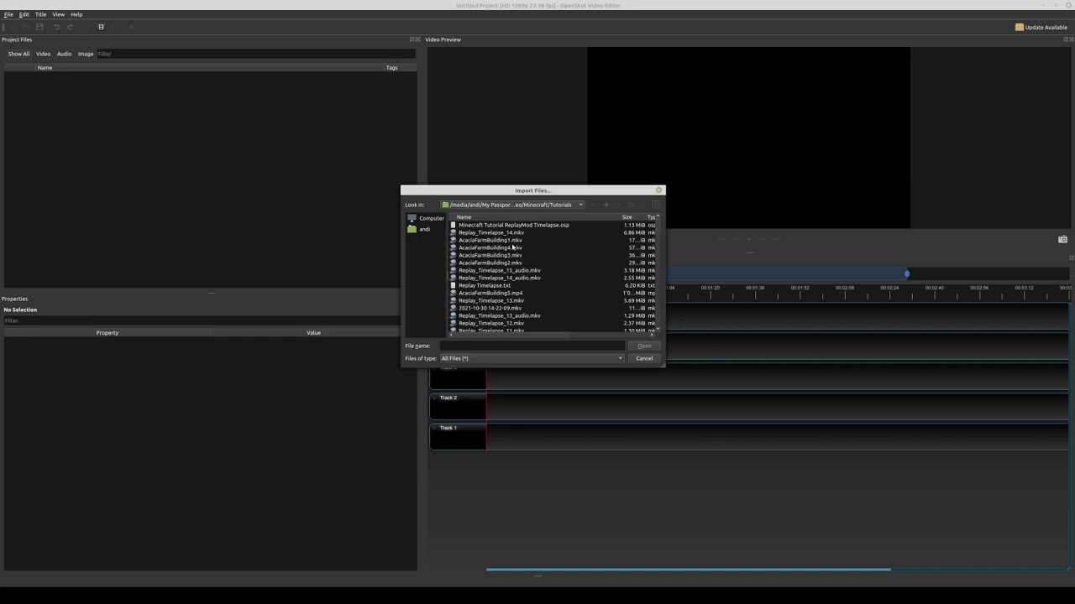
- Select AcaciaFarmBuilding1–4.mkv plus AcaciaFarmBuilding5.mp4 and import them
left_click(513, 241)
left_click_drag(512, 265, 511, 240)
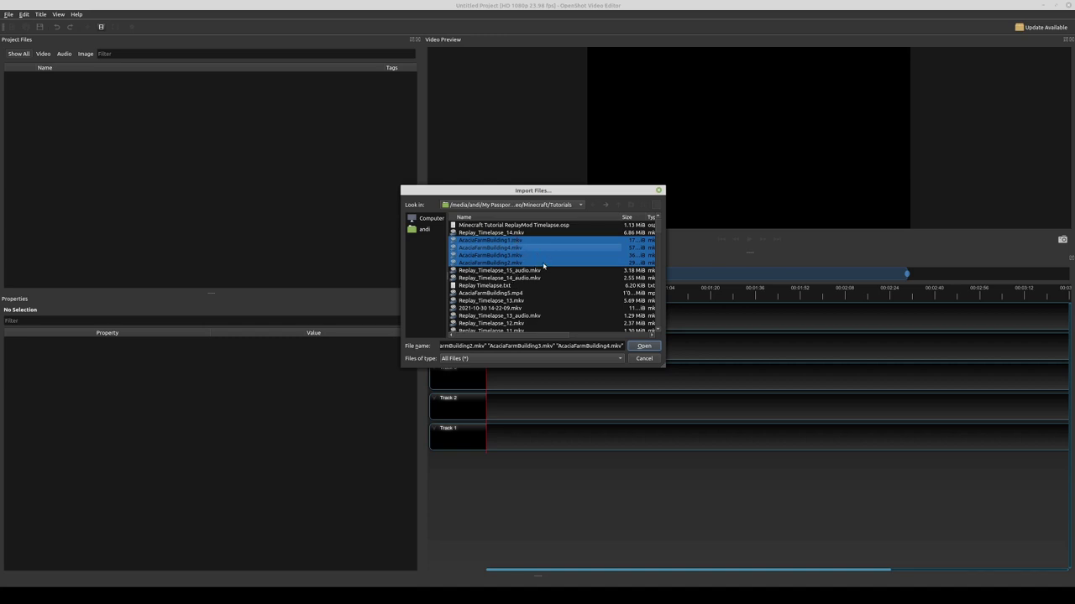
left_click(513, 293, "ctrl")
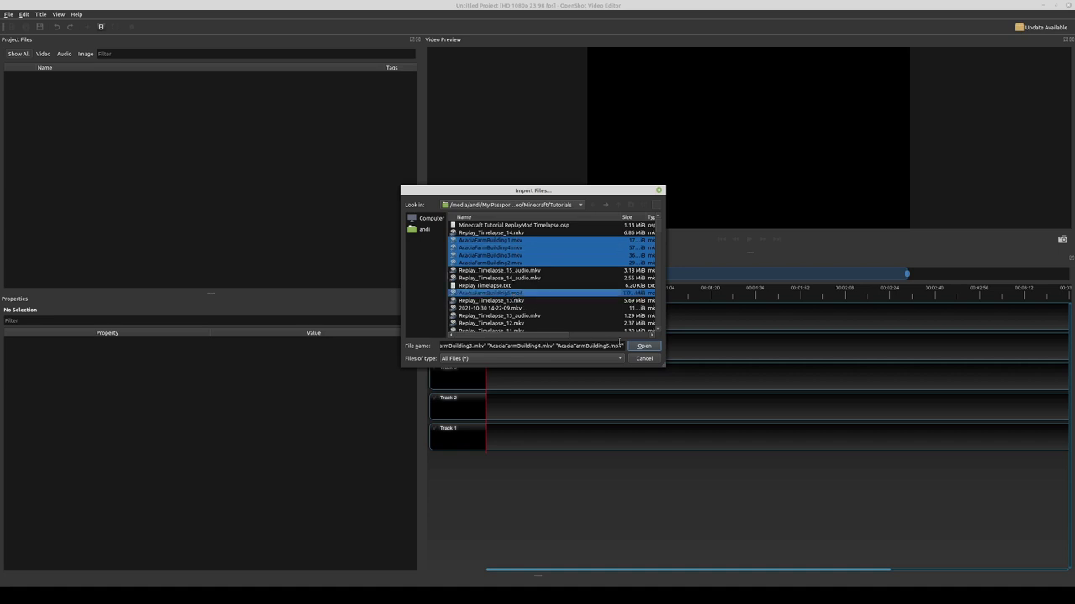
left_click(652, 347)
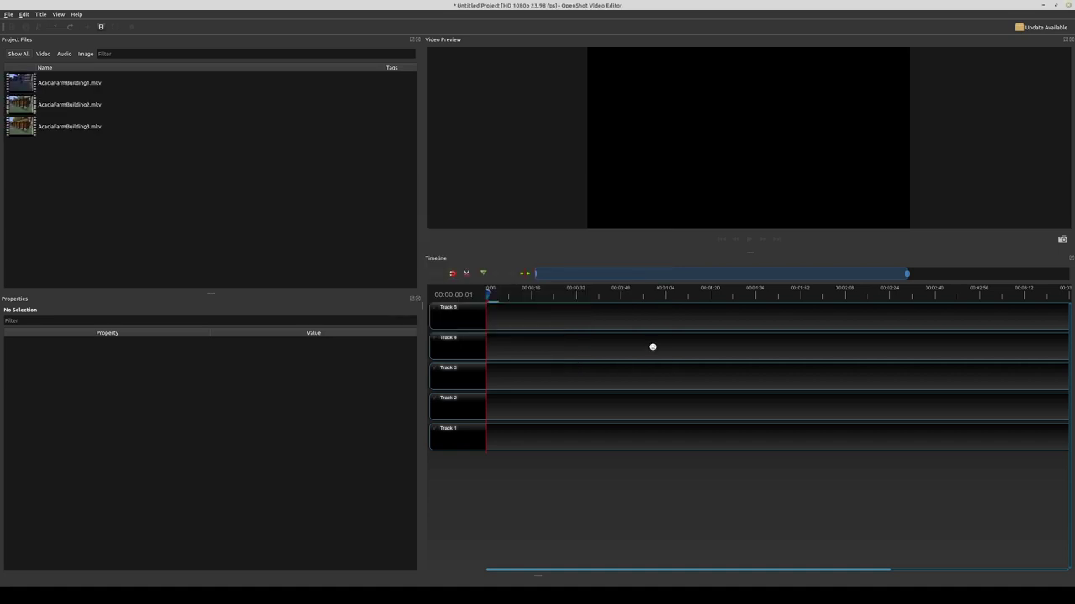
- Place AcaciaFarmBuilding1 through 5 on Tracks 5 down to 1, each starting at 0:00
left_click(60, 84)
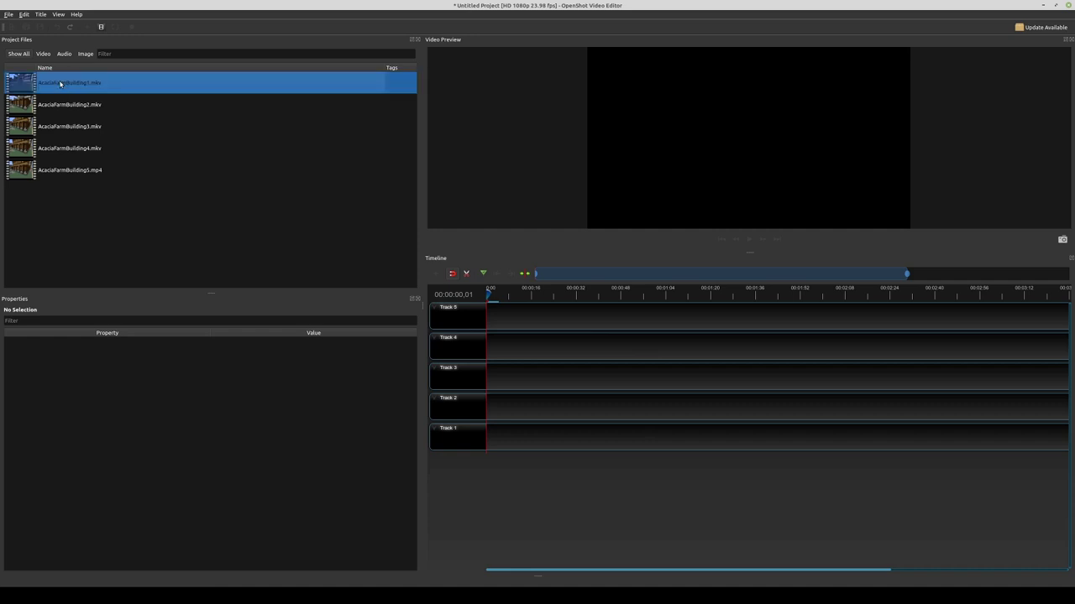
left_click_drag(60, 84, 485, 317)
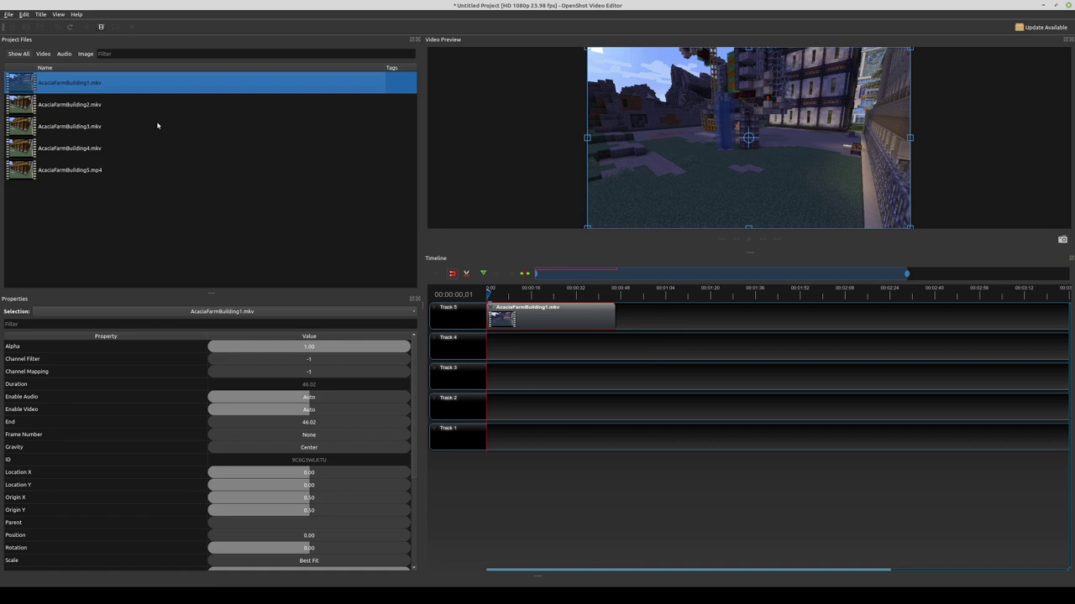
left_click_drag(51, 107, 412, 278)
left_click_drag(497, 340, 482, 340)
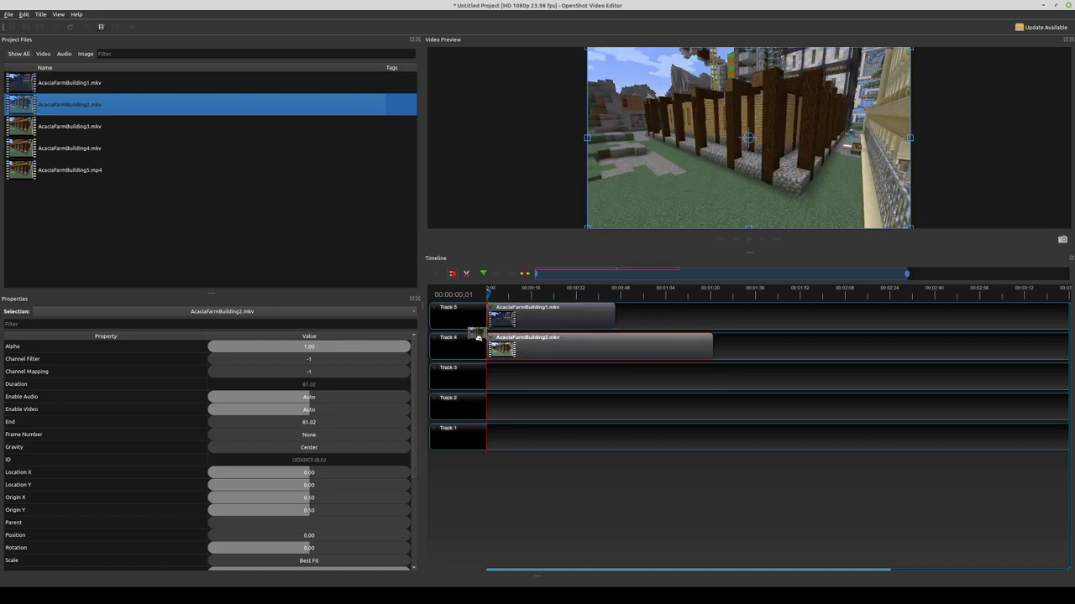
left_click_drag(84, 128, 483, 370)
left_click_drag(60, 152, 472, 401)
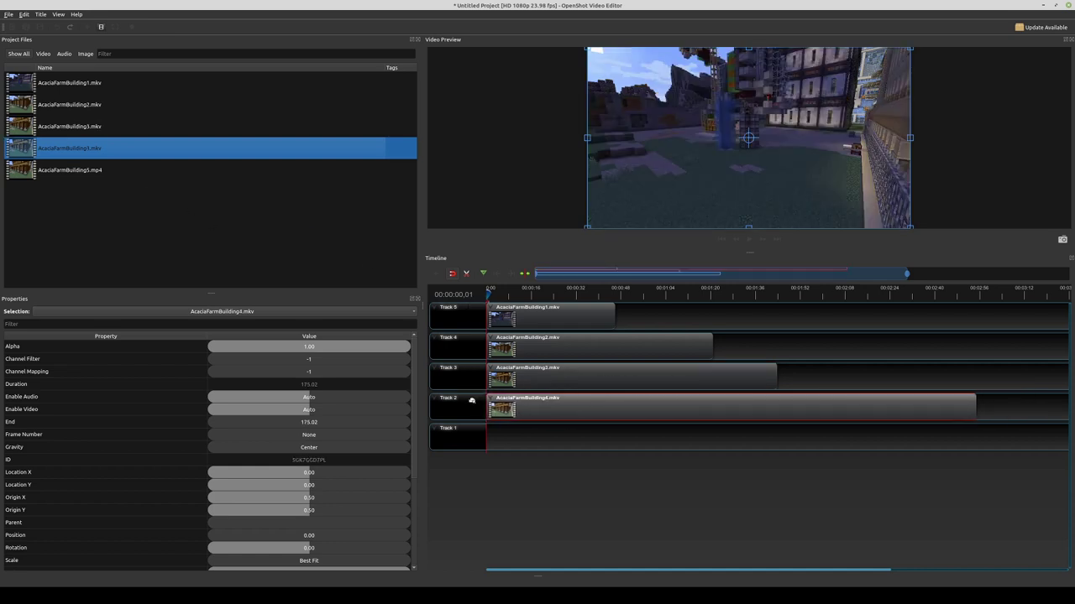
left_click(72, 173)
left_click_drag(72, 173, 489, 435)
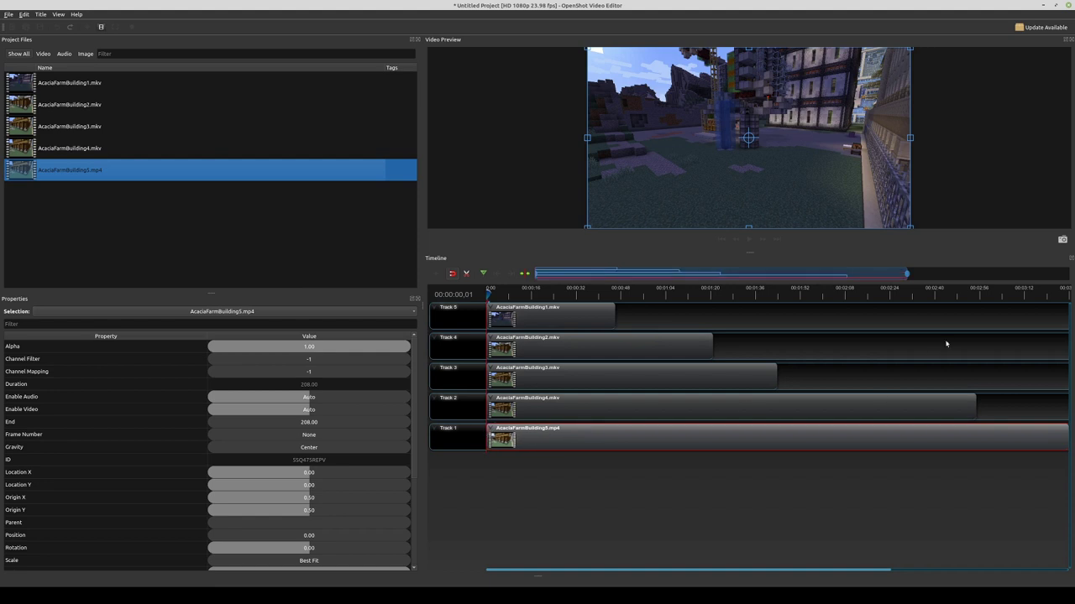
scroll(806, 346, "down", 1)
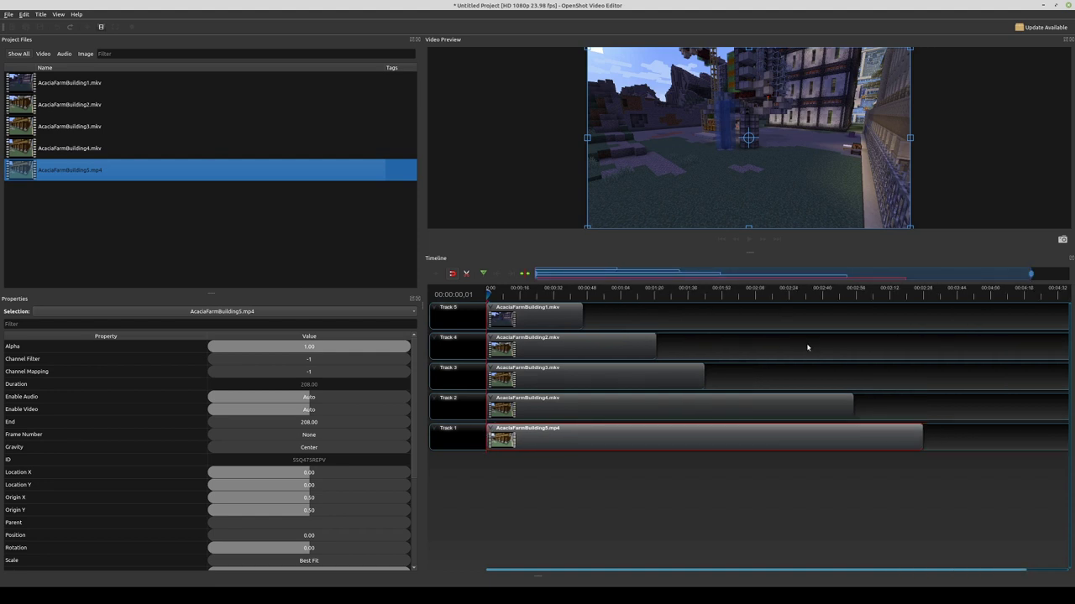